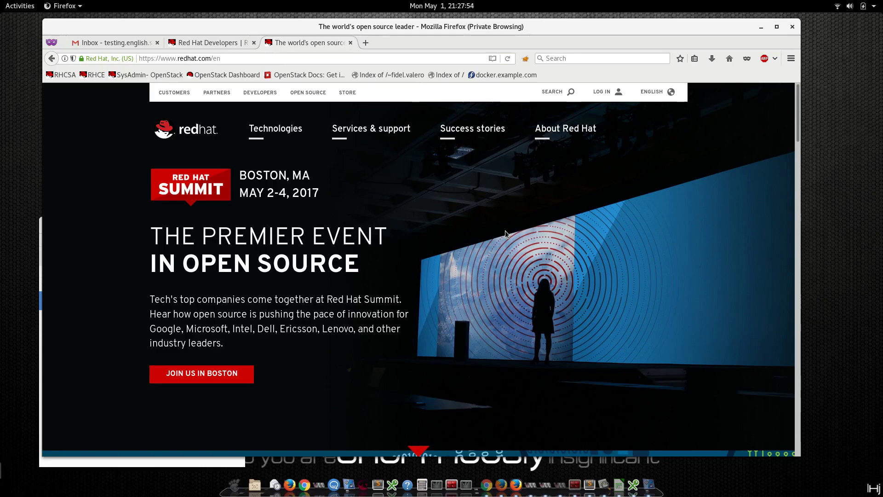
# Switch to the already-open Red Hat Developers tab (developers.redhat.com).
pyautogui.click(189, 46)
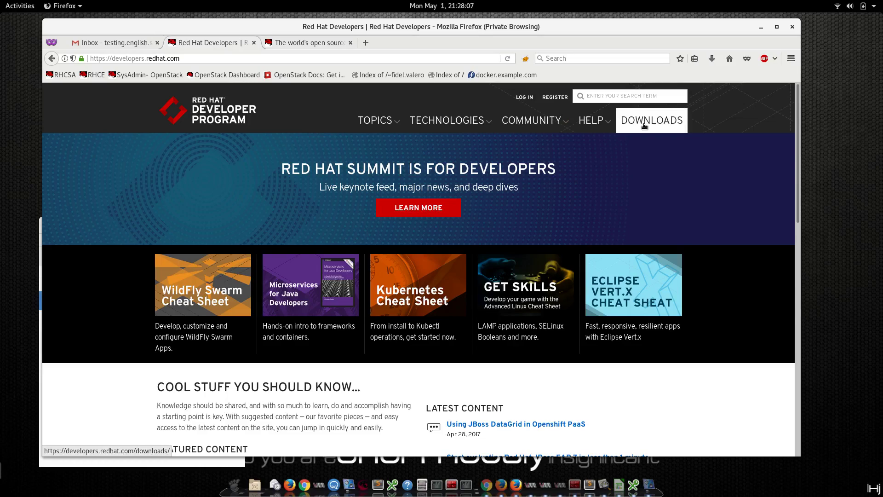
# Request the Red Hat Enterprise Linux 7.3.0 download from the Developers Downloads page.
pyautogui.click(643, 126)
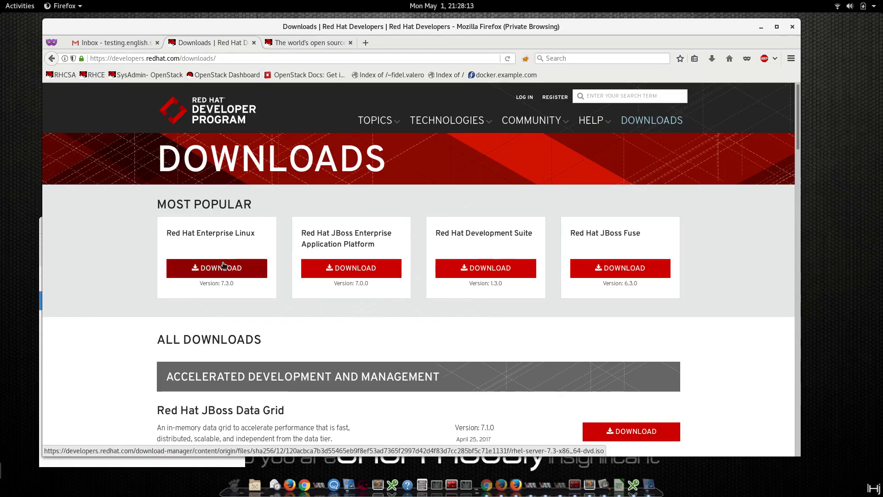
pyautogui.click(223, 267)
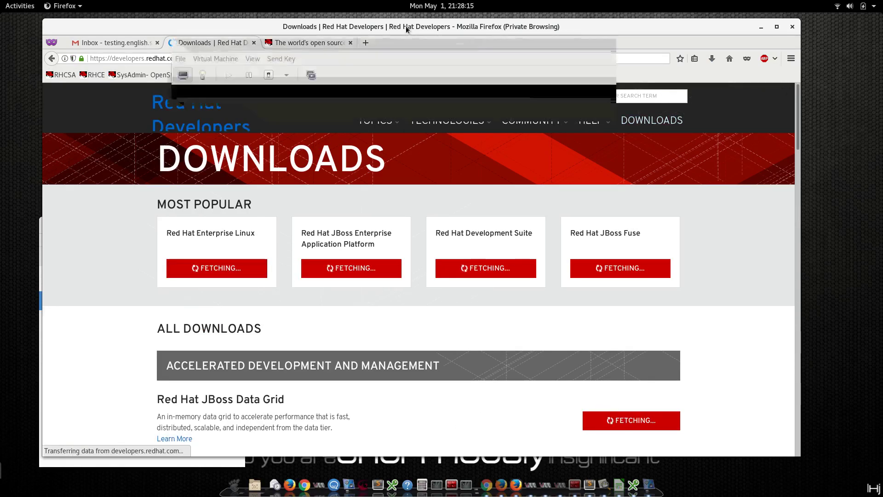
pyautogui.scroll(-3, 482, 358)
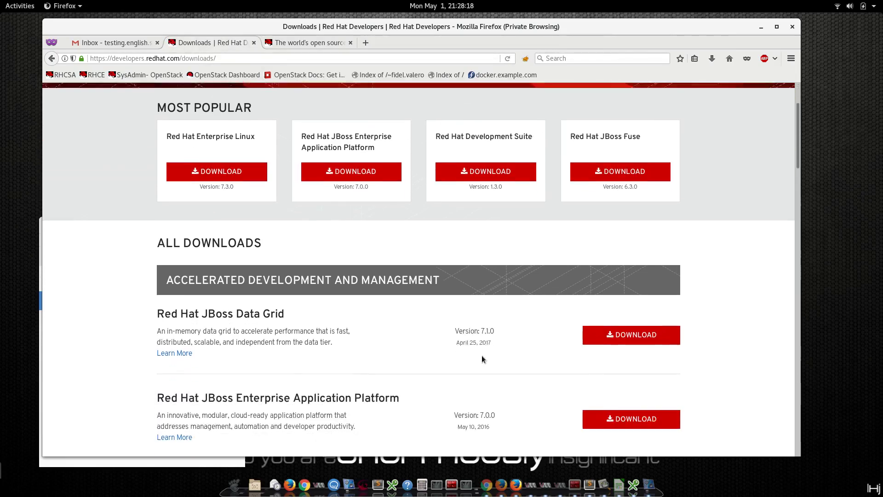
pyautogui.scroll(-5, 322, 331)
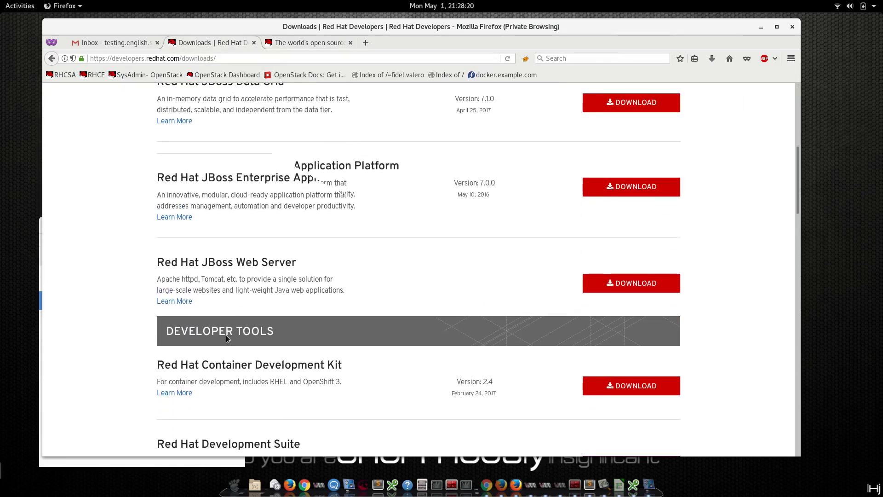
pyautogui.scroll(4, 225, 335)
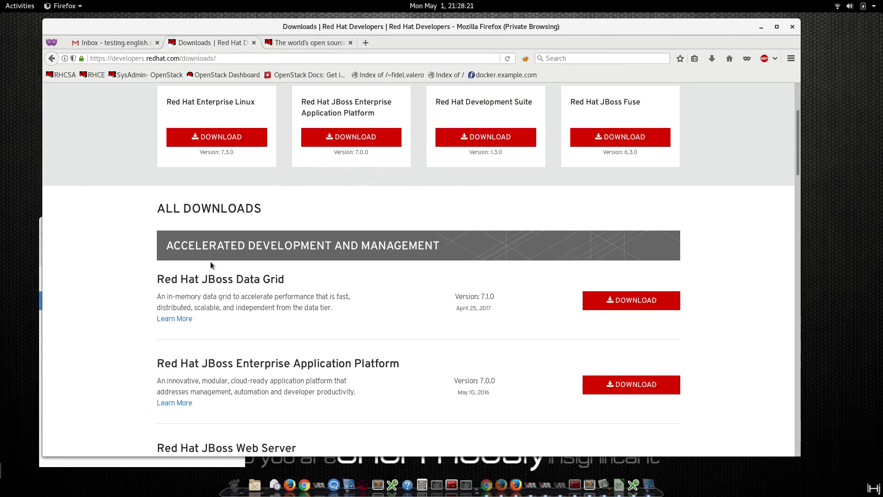
pyautogui.click(207, 133)
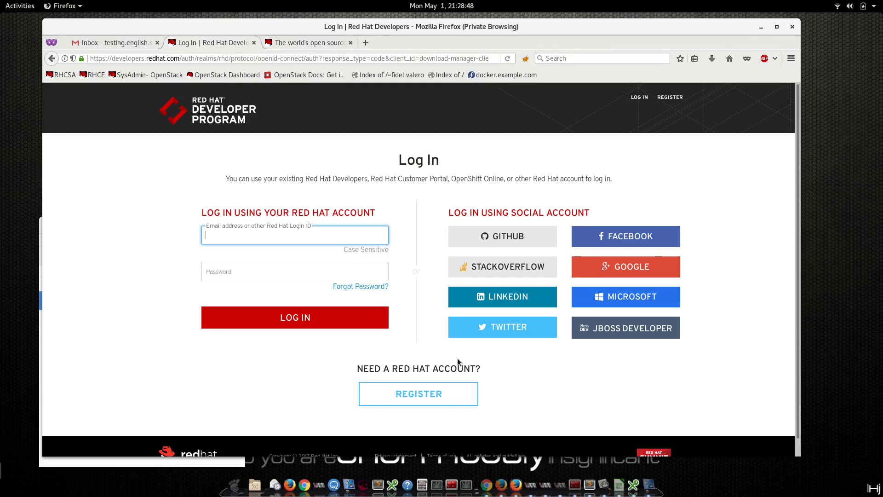
# Return to redhat.com and go through Technologies and Linux platforms to the Red Hat Enterprise Linux page.
pyautogui.click(303, 44)
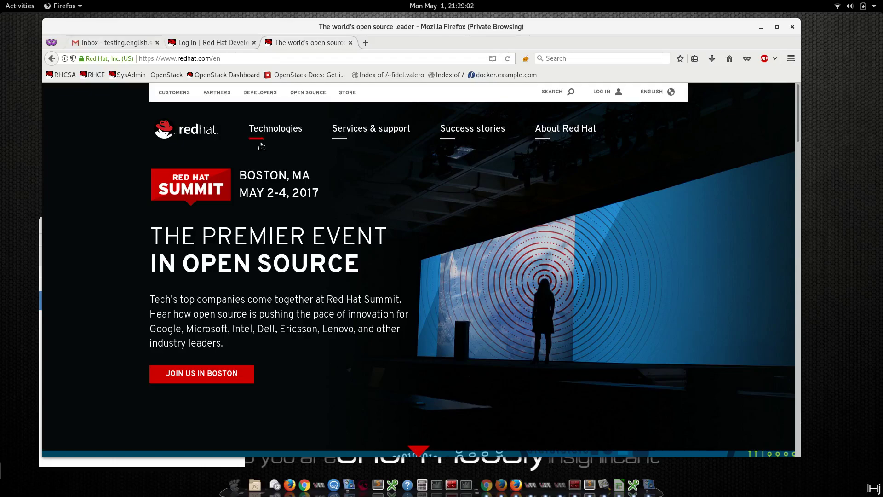
pyautogui.click(131, 46)
pyautogui.click(311, 46)
pyautogui.click(262, 131)
pyautogui.click(178, 193)
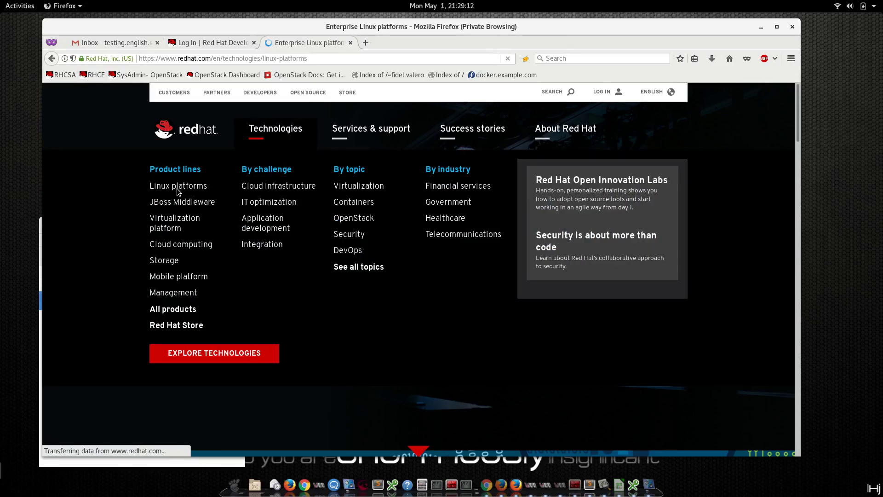
pyautogui.scroll(-4, 212, 318)
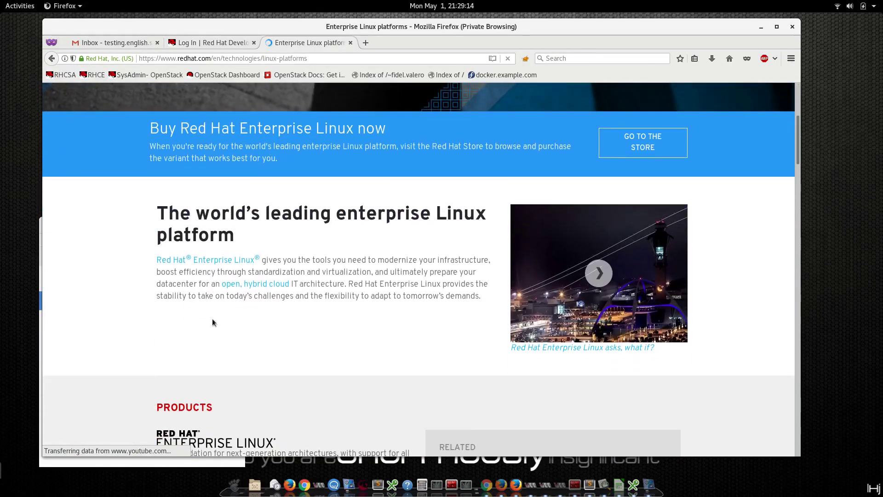
pyautogui.scroll(-3, 212, 318)
pyautogui.click(178, 289)
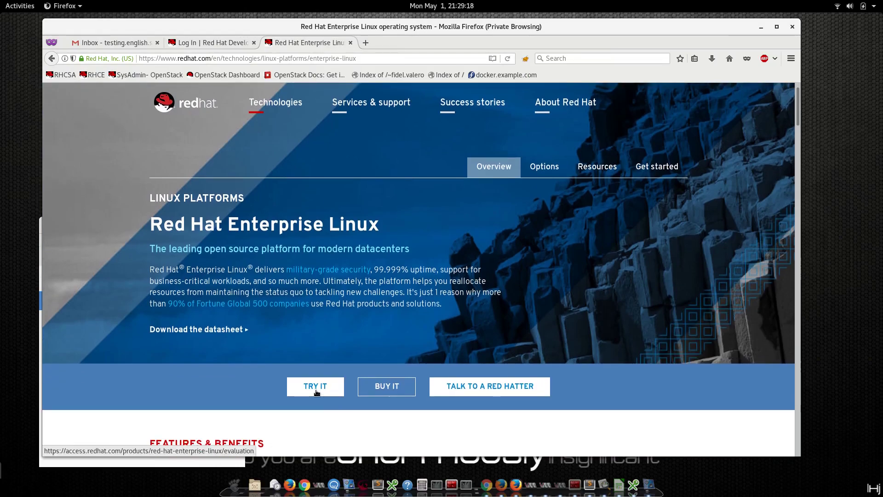
# Start the free trial and choose the evaluation of the first RHEL variant.
pyautogui.click(316, 386)
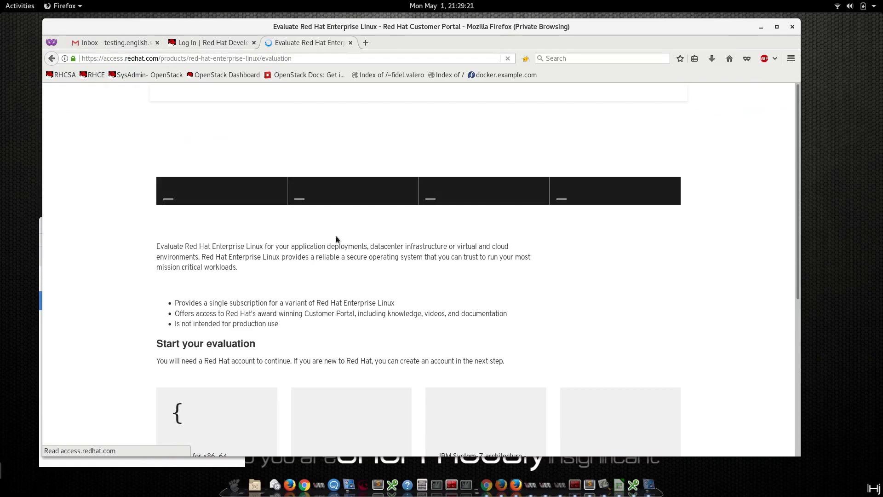
pyautogui.scroll(-4, 256, 351)
pyautogui.scroll(5, 231, 384)
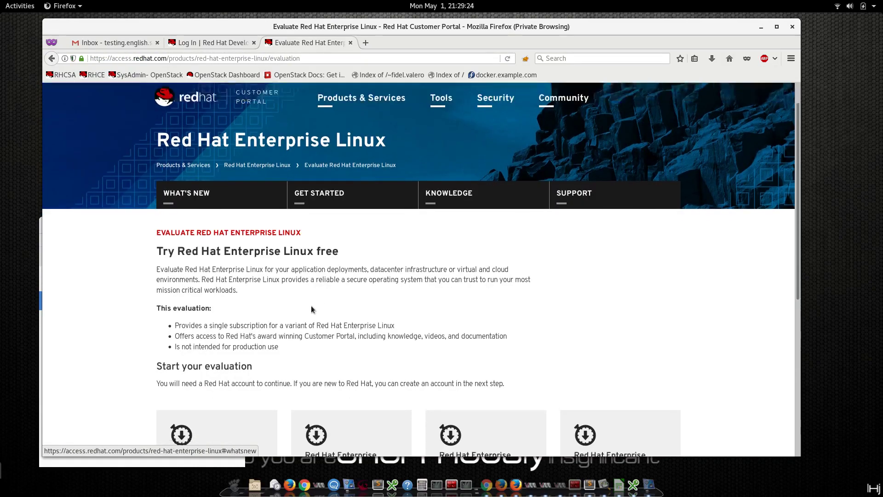
pyautogui.scroll(-7, 195, 361)
pyautogui.click(195, 360)
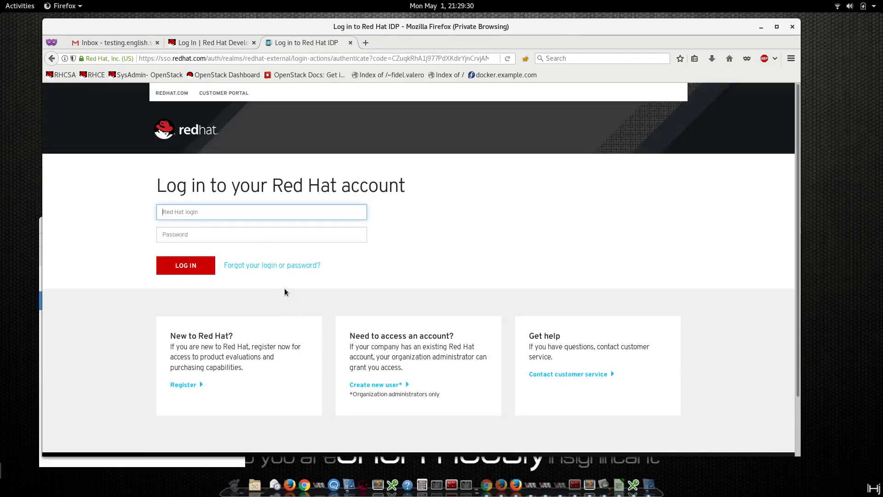
# Begin registering a new Red Hat account and copy the planned login name from line 1 of the notes.
pyautogui.click(184, 384)
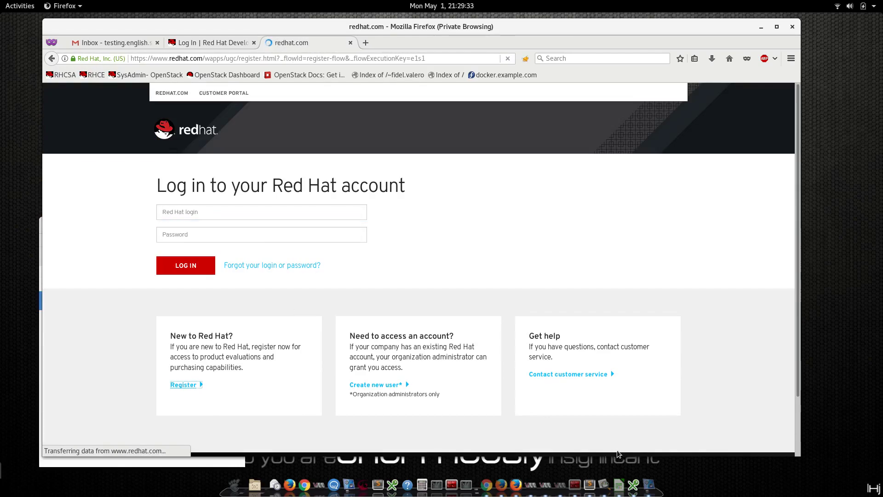
pyautogui.hotkey('alt', 'Tab')
pyautogui.moveTo(283, 74); pyautogui.dragTo(115, 73)
pyautogui.hotkey('ctrl', 'c')
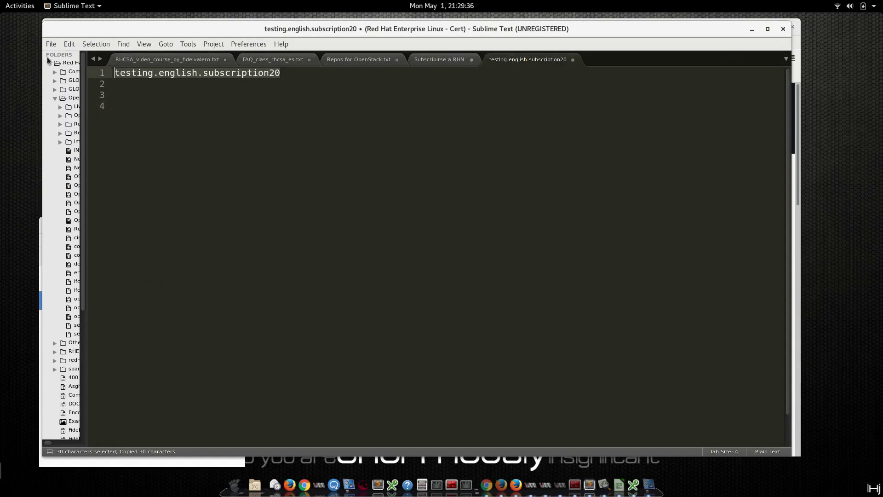
pyautogui.hotkey('alt', 'Tab')
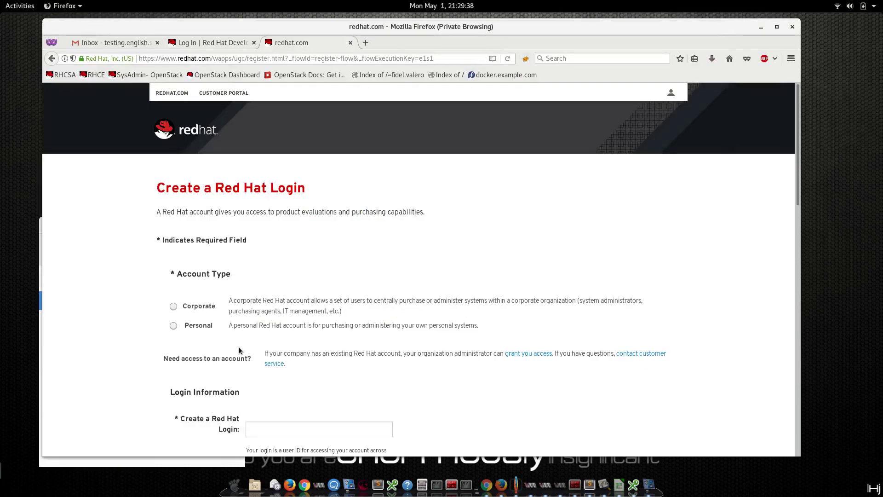
pyautogui.click(173, 325)
pyautogui.click(294, 428)
pyautogui.hotkey('ctrl', 'v')
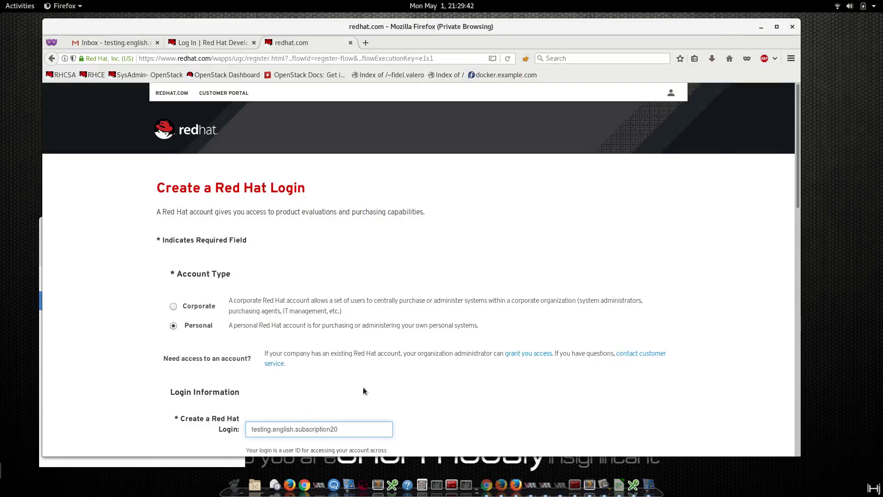
pyautogui.scroll(-4, 364, 390)
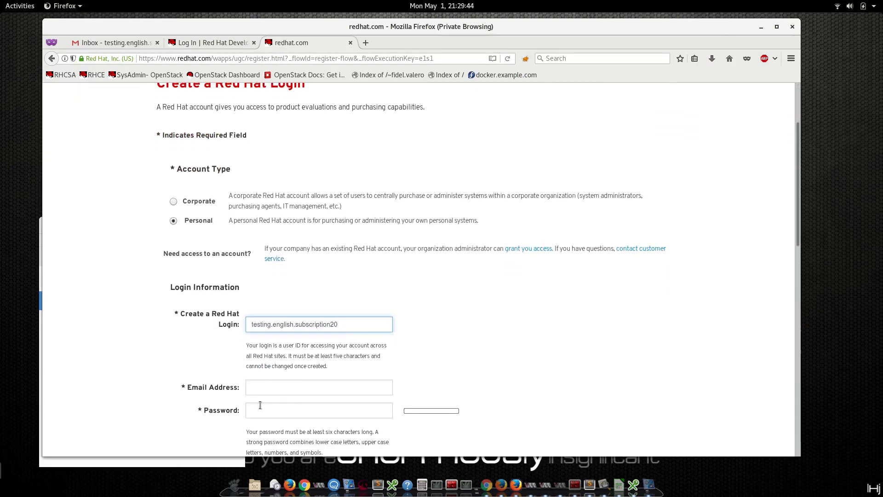
pyautogui.press('Tab')
pyautogui.hotkey('ctrl', 'v')
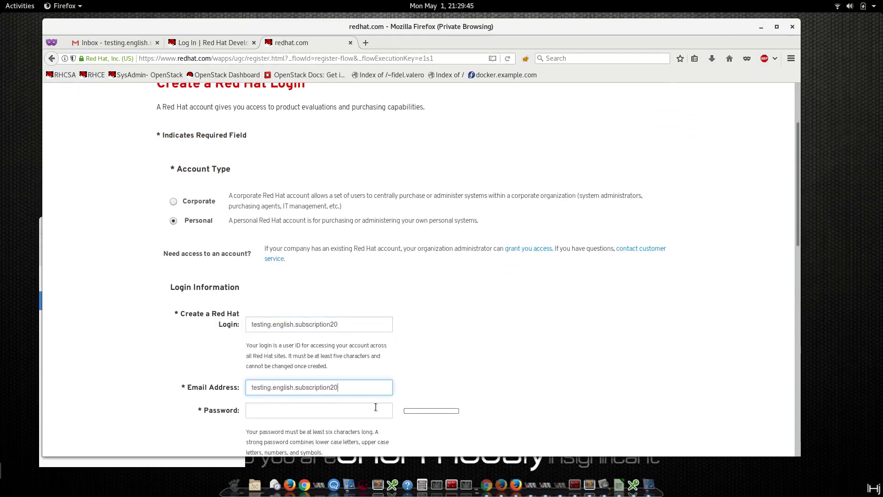
pyautogui.write('@gmail.com')
# Enter and confirm the account password, and set the job title to Linux System Administrator.
pyautogui.click(285, 409)
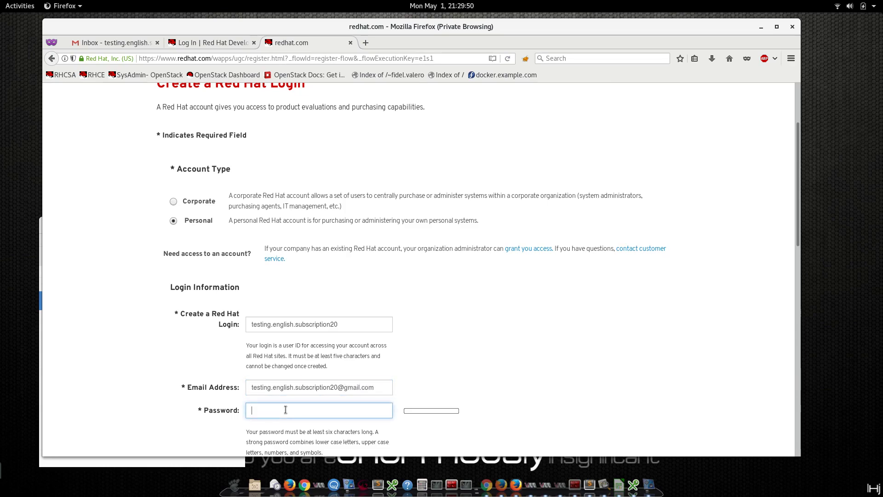
pyautogui.write('••••••••••••')
pyautogui.scroll(-5, 322, 350)
pyautogui.click(336, 345)
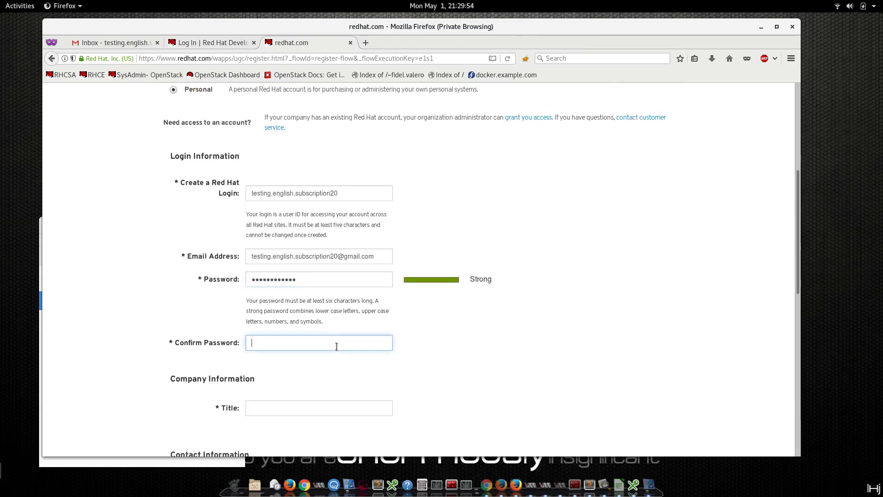
pyautogui.write('•••••')
pyautogui.press('BackSpace')
pyautogui.press('BackSpace')
pyautogui.press('BackSpace')
pyautogui.press('BackSpace')
pyautogui.press('BackSpace')
pyautogui.write('••••••••••••')
pyautogui.click(298, 410)
pyautogui.write('l')
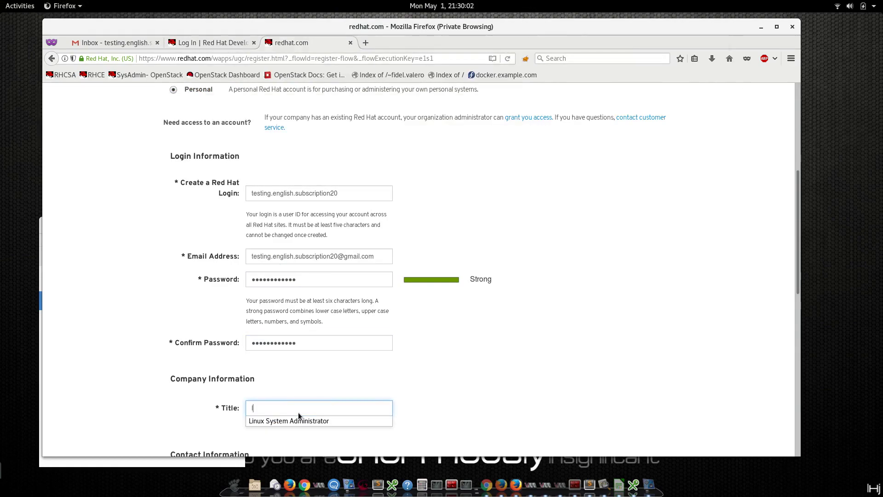
pyautogui.click(301, 420)
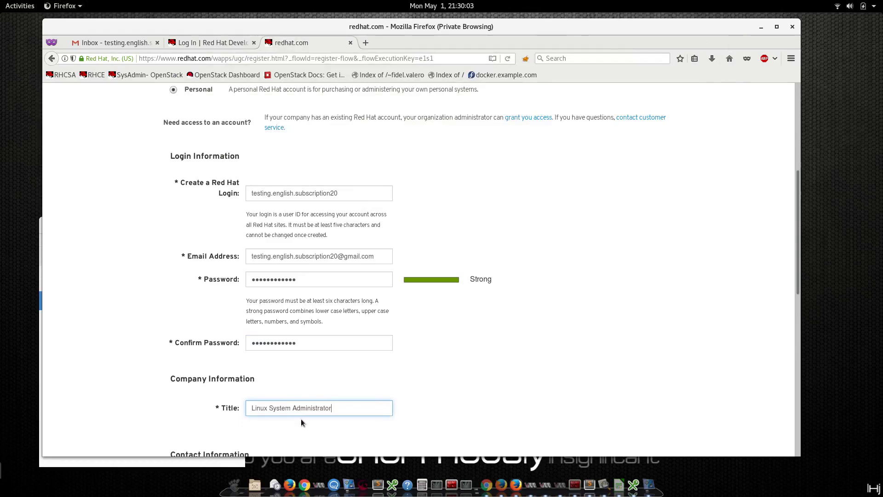
# Fill in the first and last name fields, correcting the initial entries.
pyautogui.scroll(-3, 300, 418)
pyautogui.click(279, 353)
pyautogui.write('12')
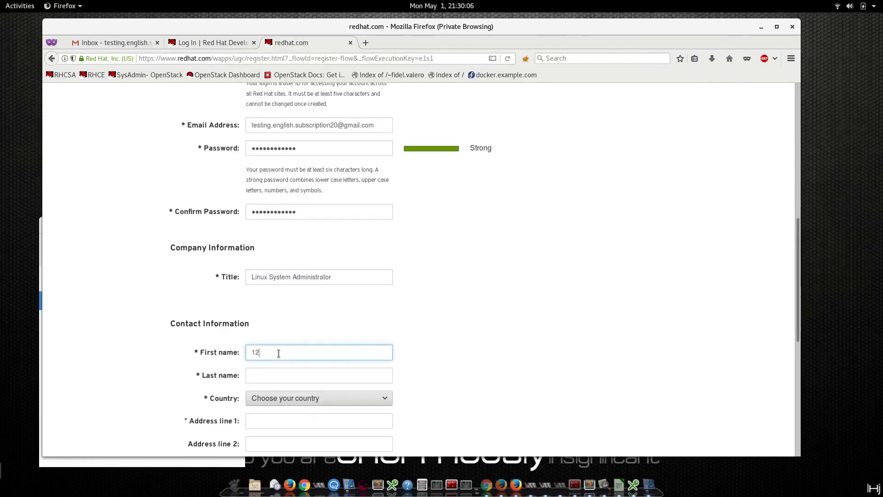
pyautogui.press('BackSpace')
pyautogui.press('BackSpace')
pyautogui.write('testing')
pyautogui.press('Tab')
pyautogui.write('subscr')
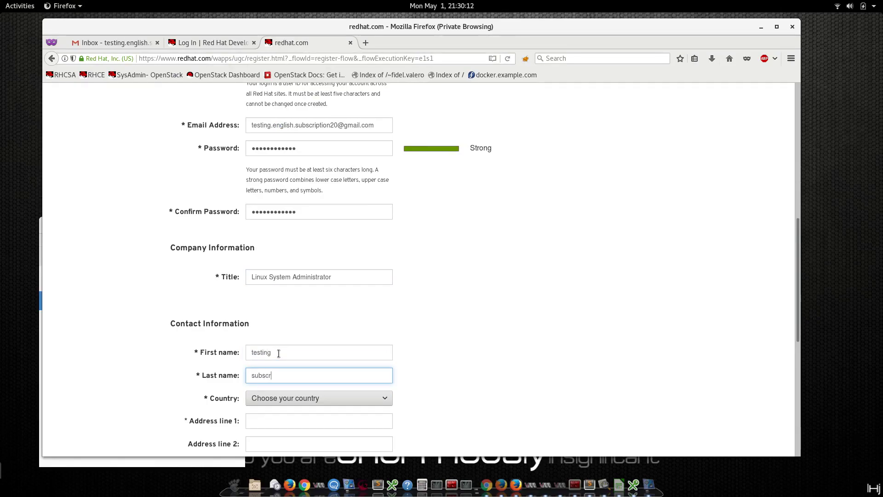
pyautogui.press('BackSpace')
pyautogui.press('BackSpace')
pyautogui.press('BackSpace')
pyautogui.hotkey('shift', 'Tab')
pyautogui.press('Tab')
# Set the country to United States and fill the street address and postal code from suggestions.
pyautogui.click(304, 397)
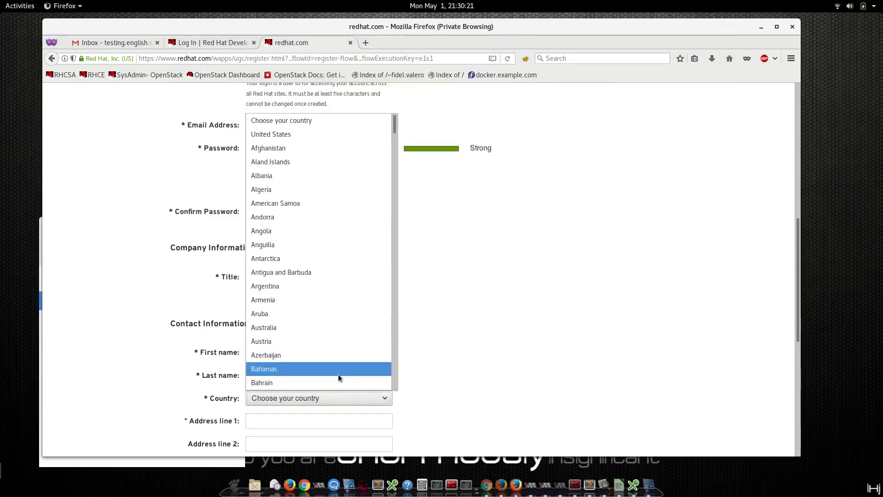
pyautogui.click(330, 124)
pyautogui.scroll(-3, 267, 364)
pyautogui.click(268, 343)
pyautogui.write('12')
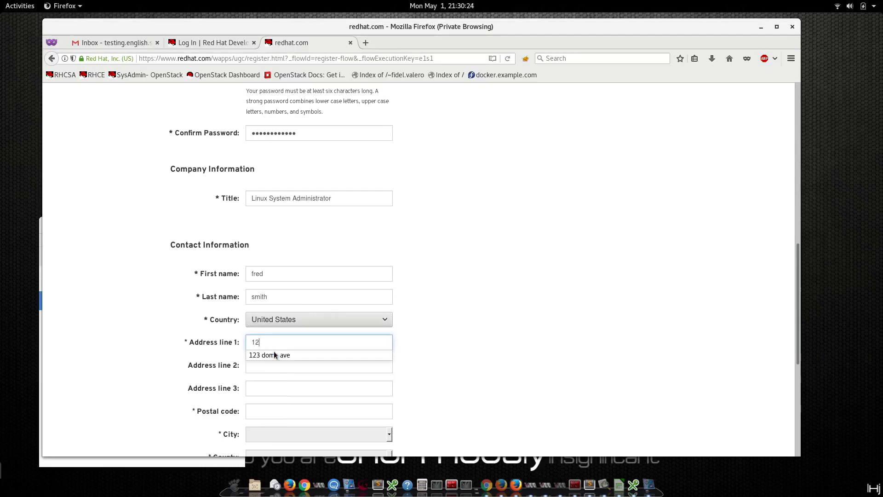
pyautogui.click(276, 356)
pyautogui.click(271, 410)
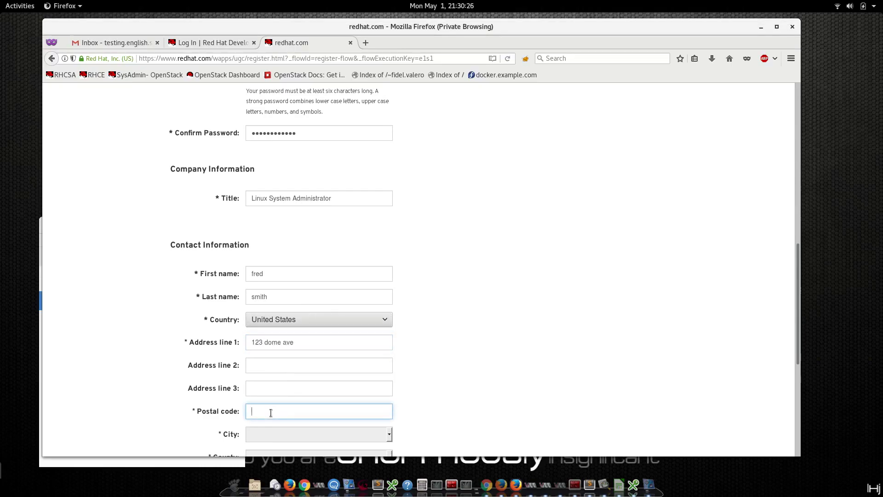
pyautogui.write('890')
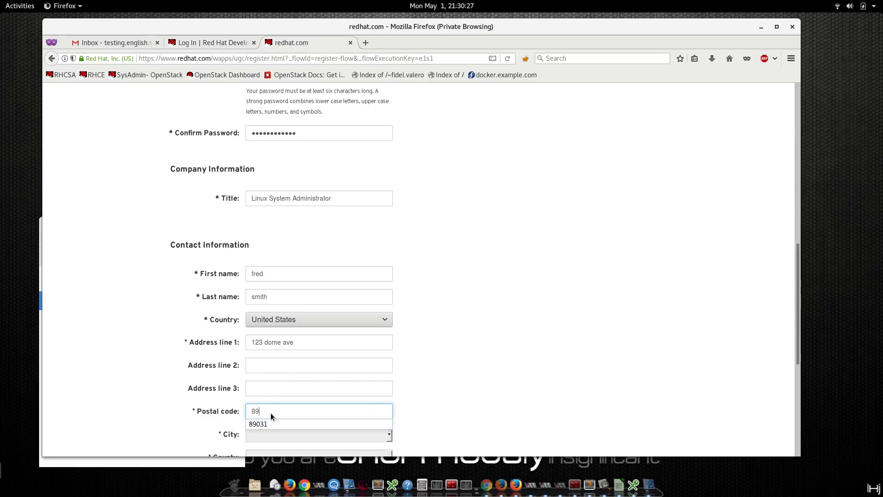
pyautogui.click(343, 426)
# Enter the phone number, accept the terms of use, and submit the registration.
pyautogui.scroll(-5, 413, 393)
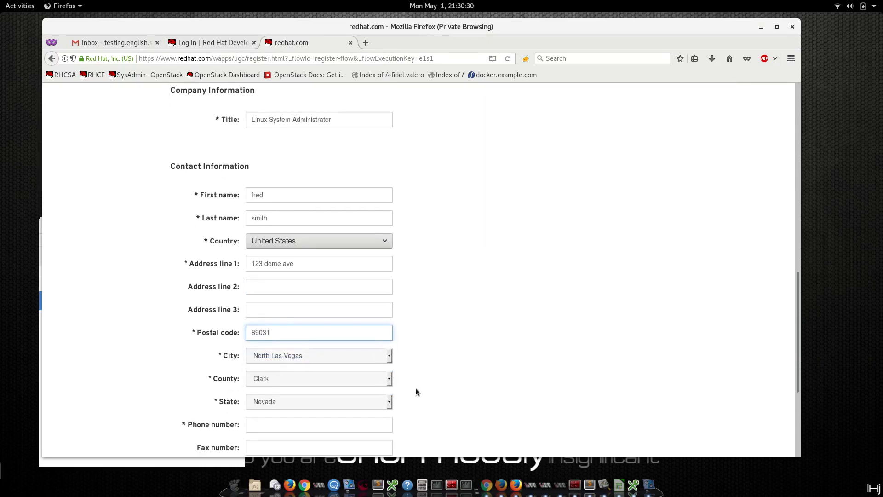
pyautogui.click(312, 319)
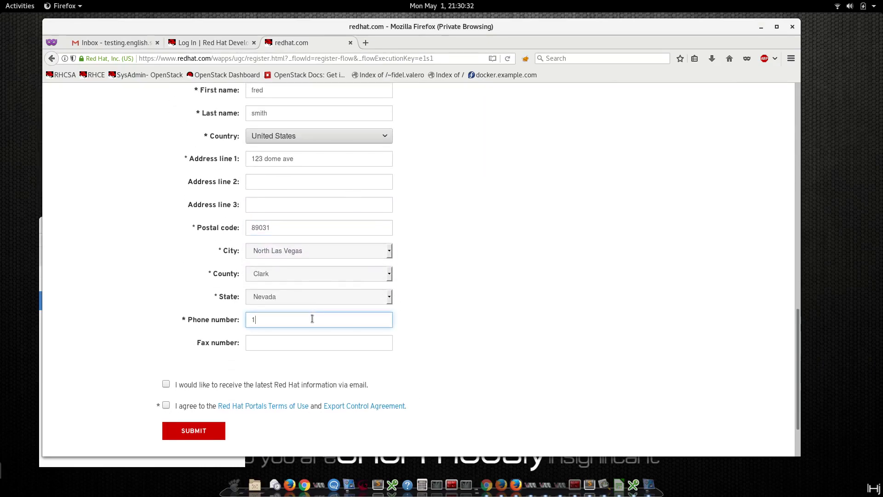
pyautogui.write('17020909')
pyautogui.click(166, 405)
pyautogui.click(183, 430)
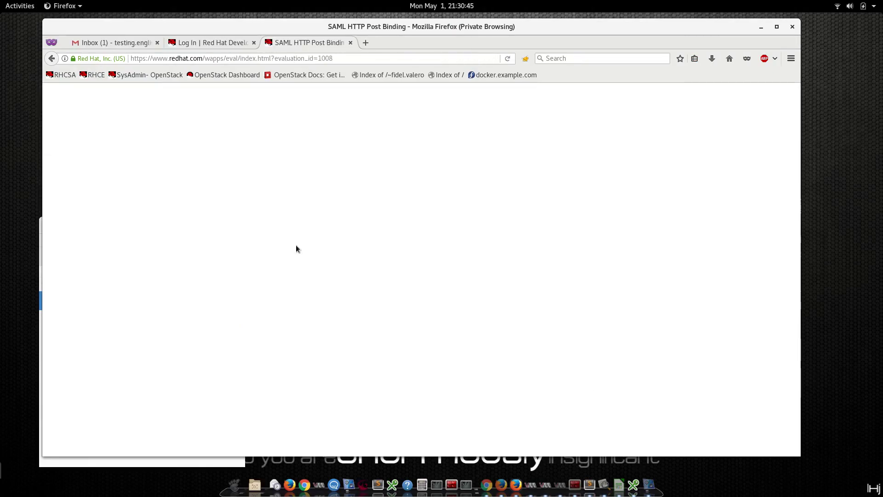
# Confirm the Red Hat login email through the Gmail verification message and open account management.
pyautogui.click(117, 42)
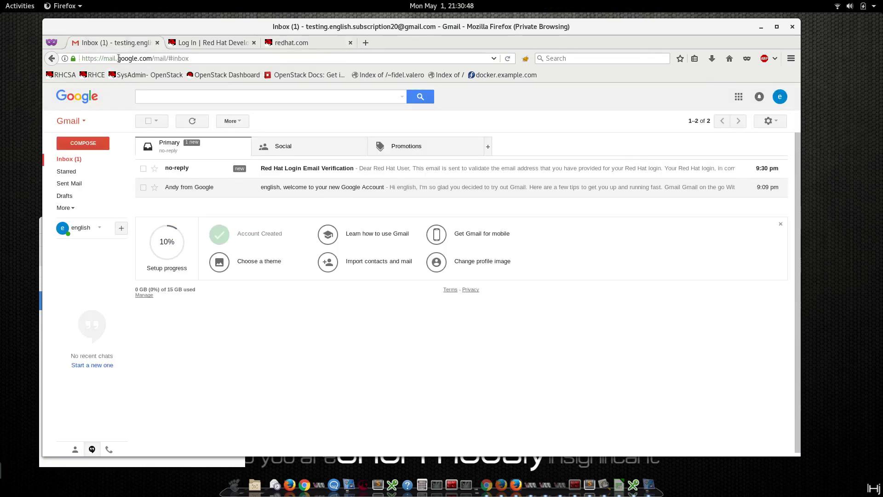
pyautogui.click(297, 169)
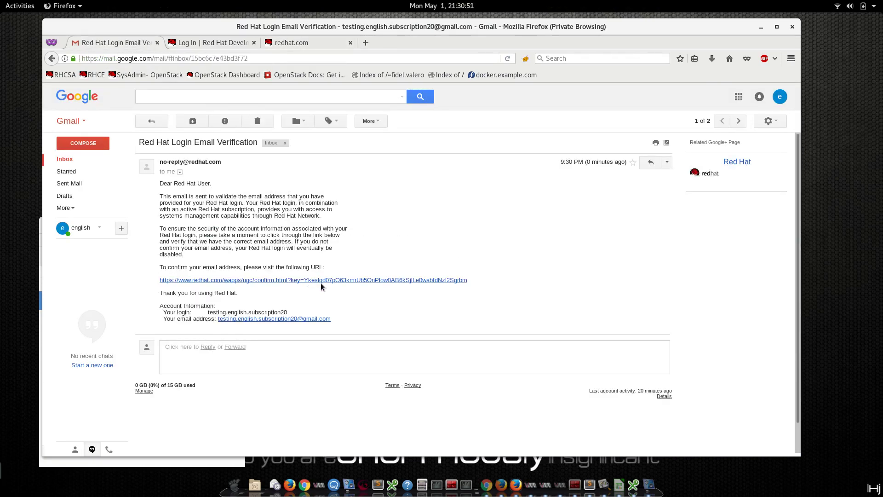
pyautogui.click(321, 281)
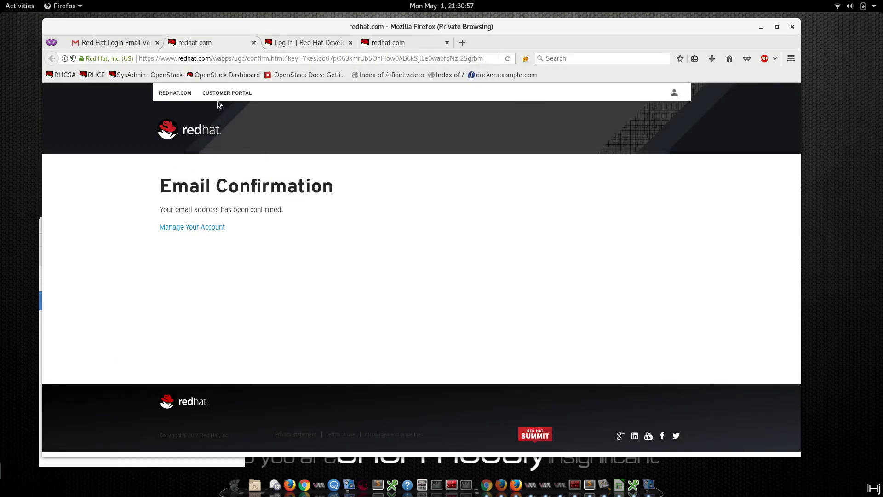
pyautogui.click(199, 227)
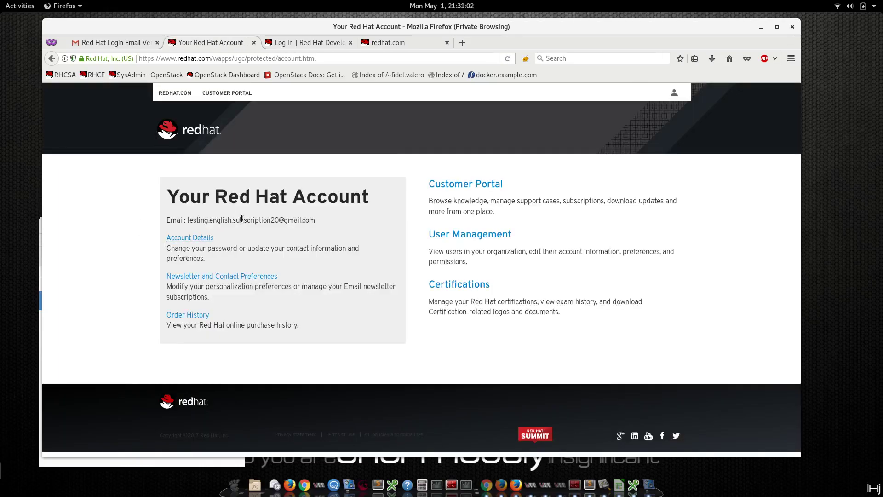
# Archive the verification email and return to the Red Hat account page.
pyautogui.moveTo(167, 219); pyautogui.dragTo(177, 234)
pyautogui.click(176, 235)
pyautogui.click(105, 41)
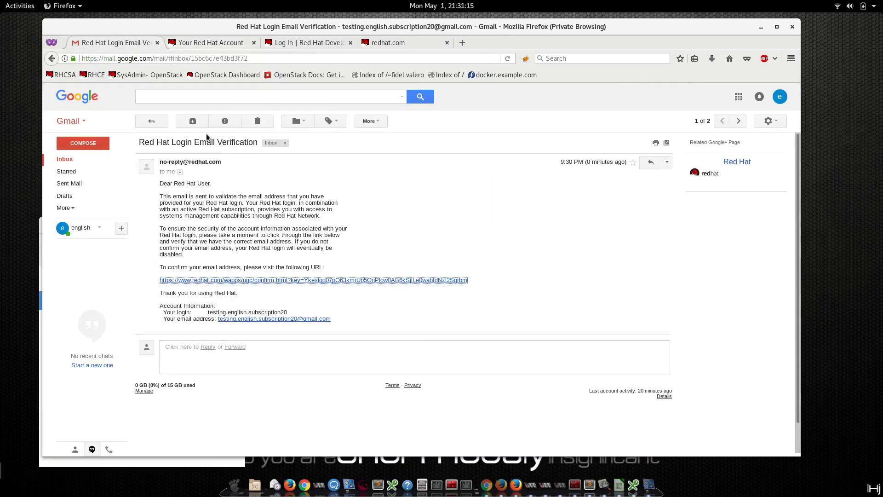
pyautogui.click(193, 121)
pyautogui.click(228, 41)
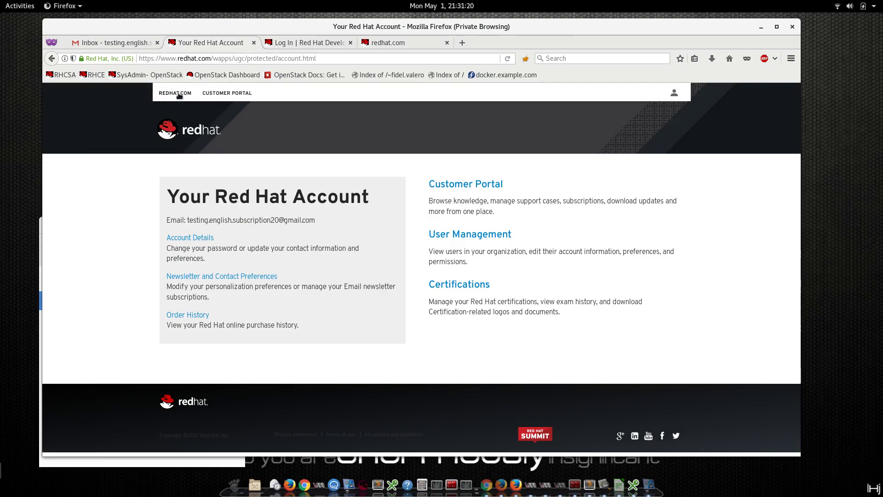
# Open redhat.com and go through the Technologies menu to the Linux platforms page.
pyautogui.click(179, 94)
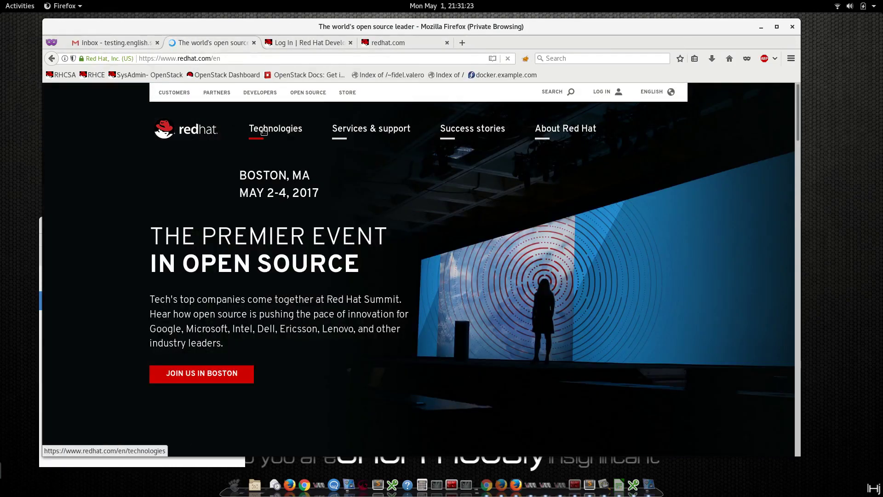
pyautogui.click(264, 132)
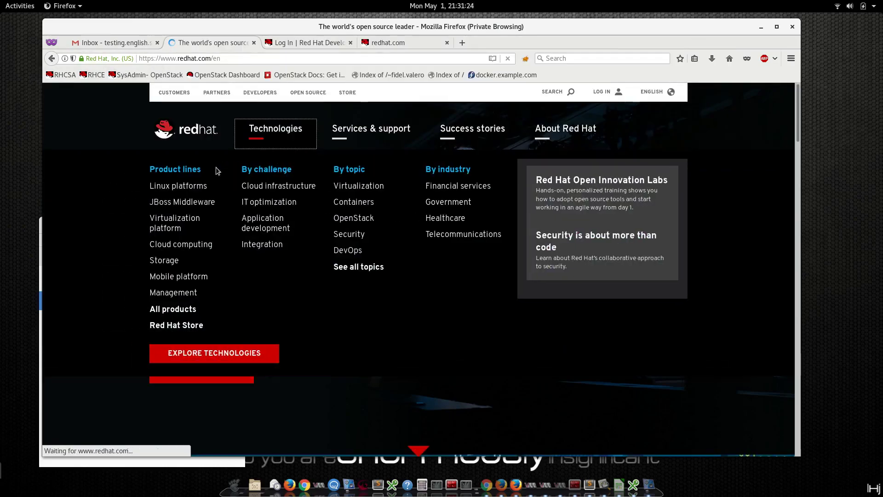
pyautogui.click(600, 94)
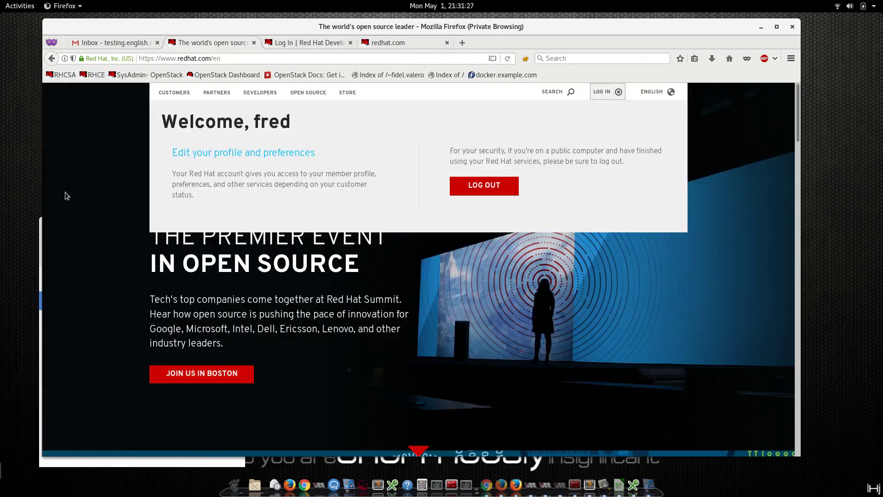
pyautogui.click(585, 98)
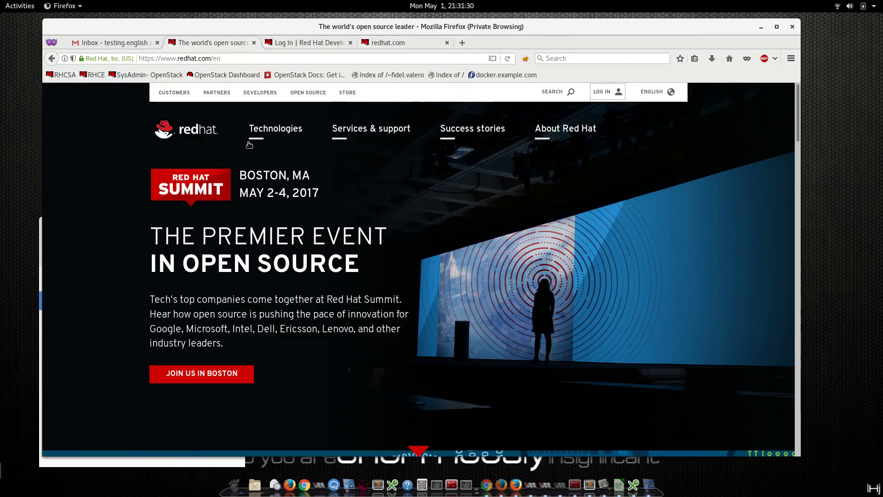
pyautogui.click(264, 138)
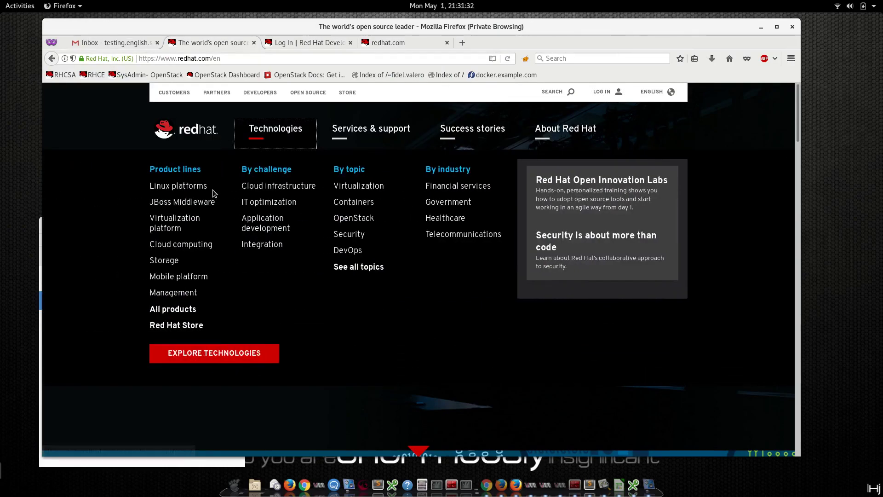
pyautogui.click(213, 190)
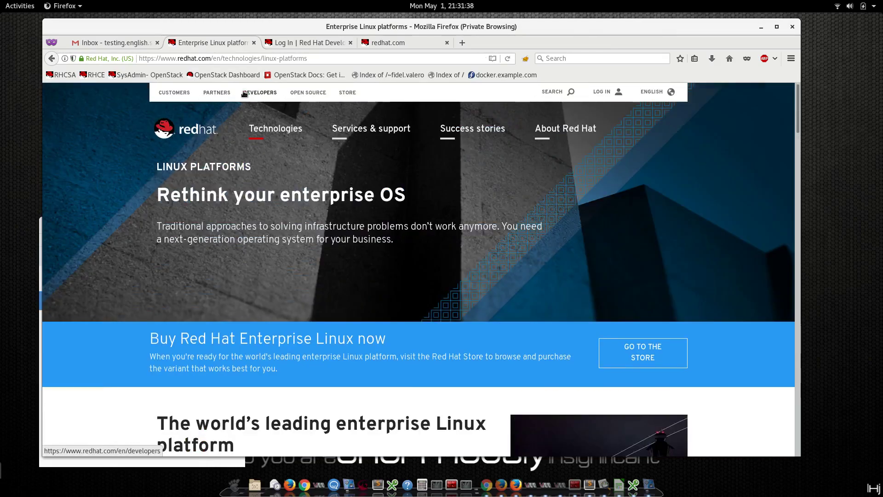
# Start the Red Hat Enterprise Linux free trial and close the leftover Developers login tab.
pyautogui.scroll(-4, 244, 94)
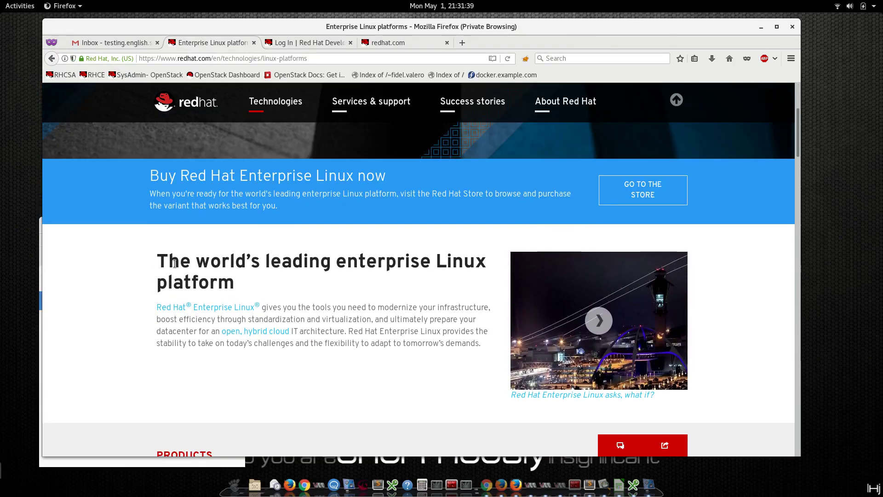
pyautogui.scroll(-5, 183, 281)
pyautogui.click(183, 282)
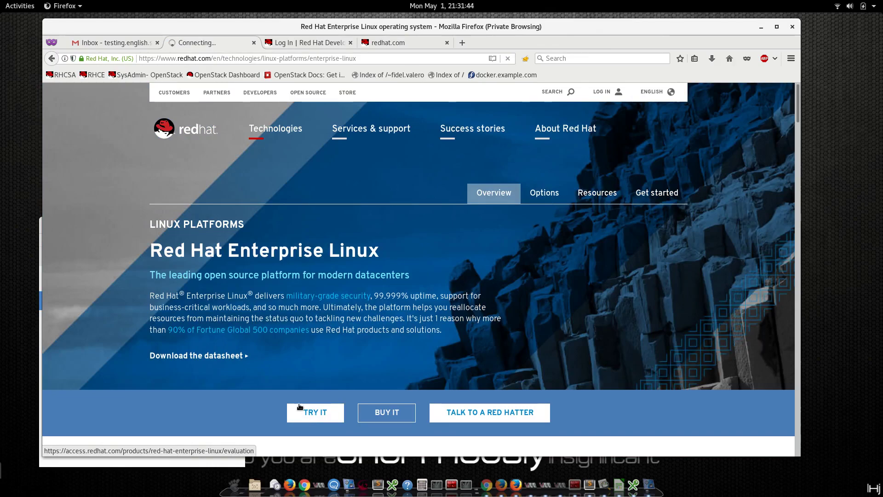
pyautogui.click(300, 407)
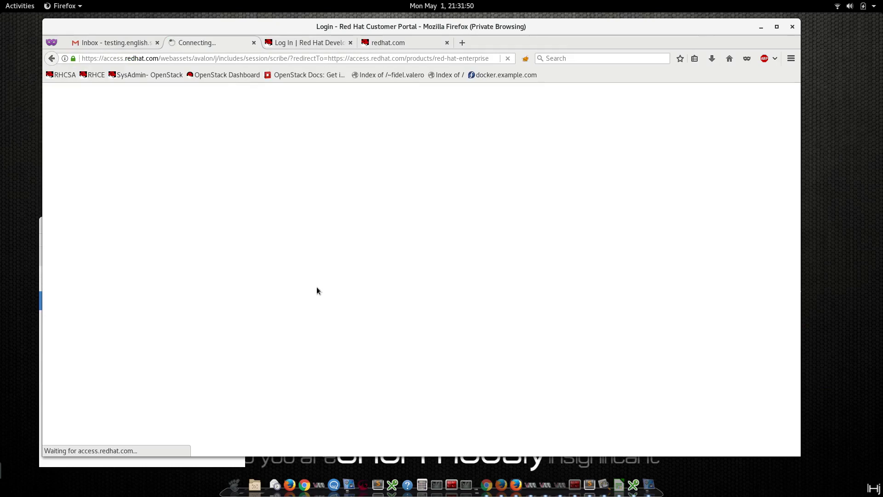
pyautogui.click(313, 42)
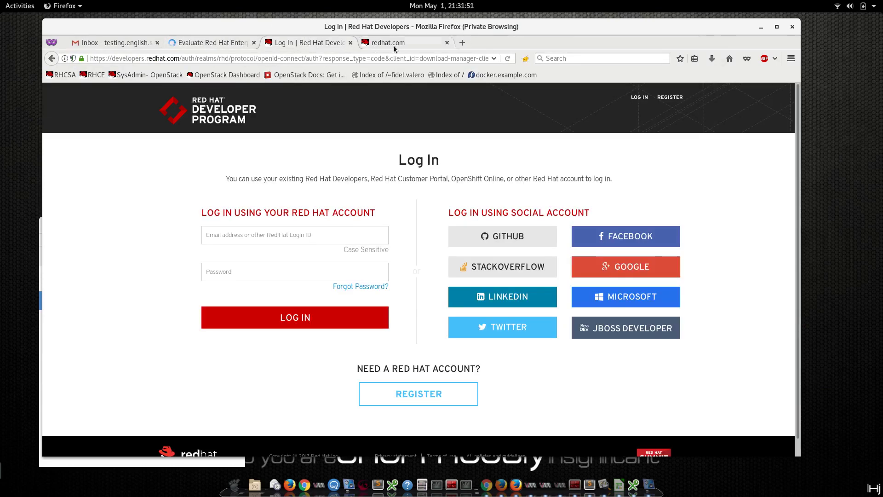
pyautogui.click(350, 42)
# Close the old notice page, open Downloads in a background tab, and continue the RHEL Server evaluation.
pyautogui.click(350, 42)
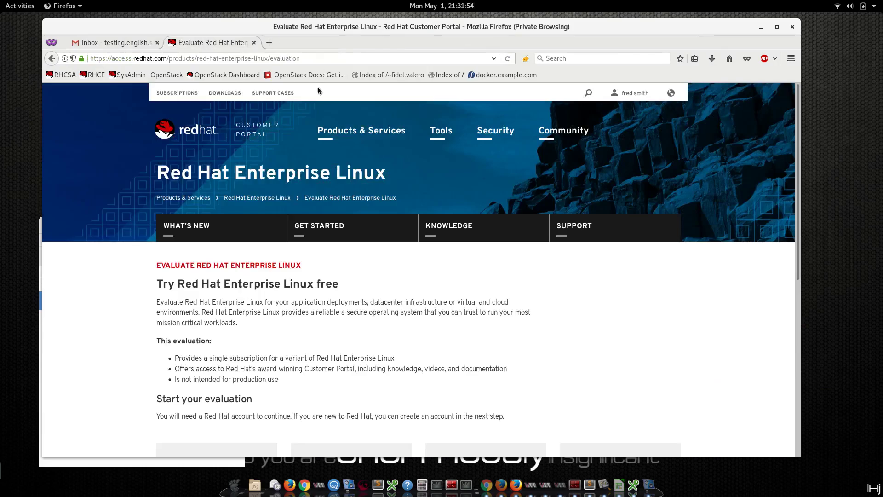
pyautogui.scroll(-5, 259, 341)
pyautogui.scroll(-3, 262, 342)
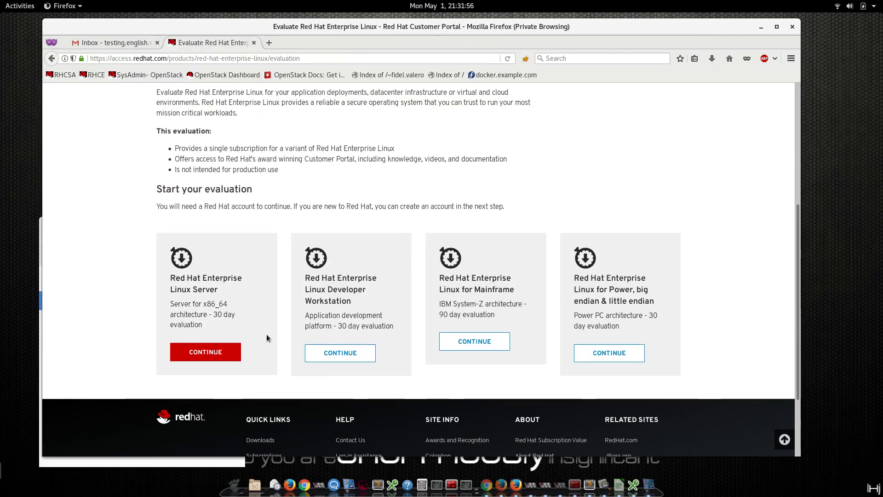
pyautogui.scroll(8, 266, 338)
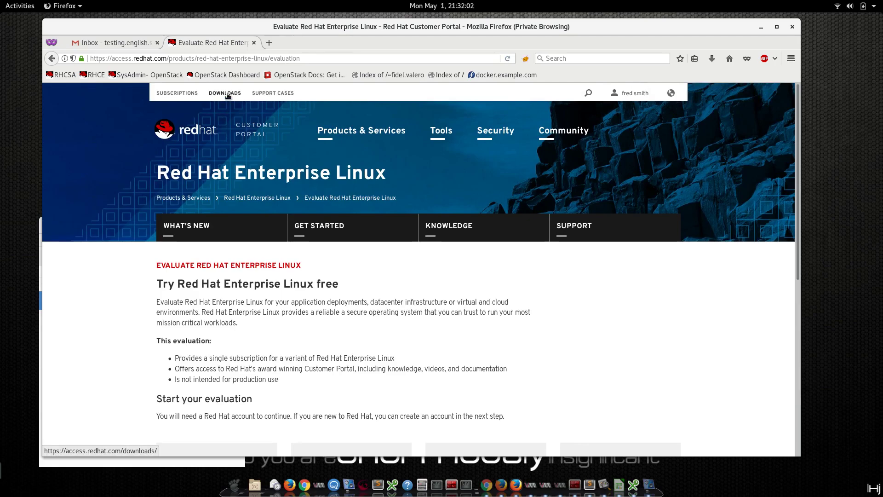
pyautogui.middleClick(227, 96)
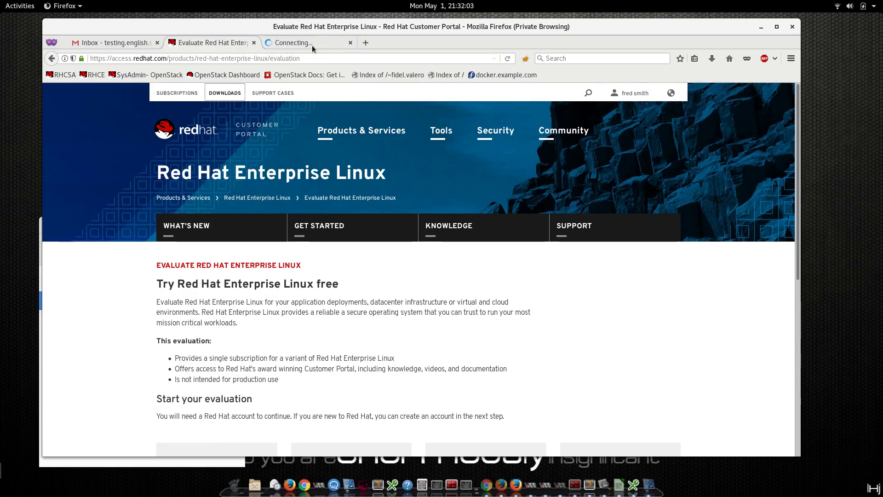
pyautogui.scroll(-6, 217, 405)
pyautogui.click(218, 406)
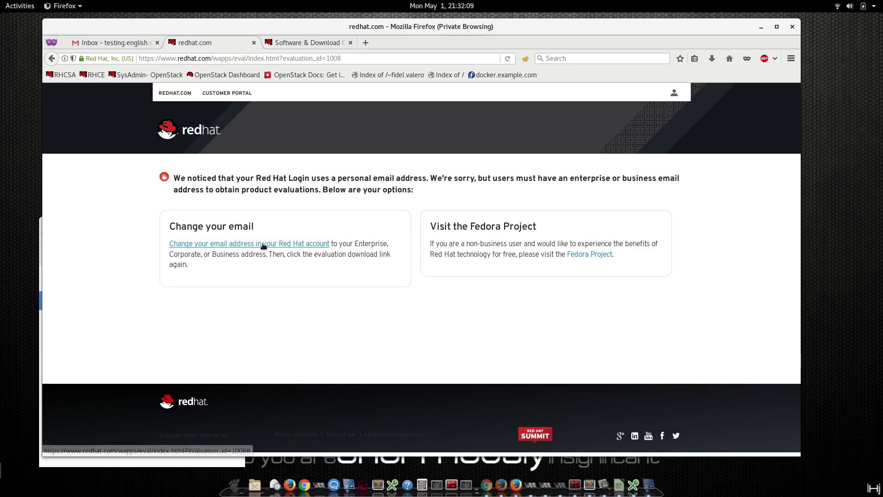
# Look over the Product Downloads tab, then go back from the evaluation notice page.
pyautogui.hotkey('ctrl', 'Tab')
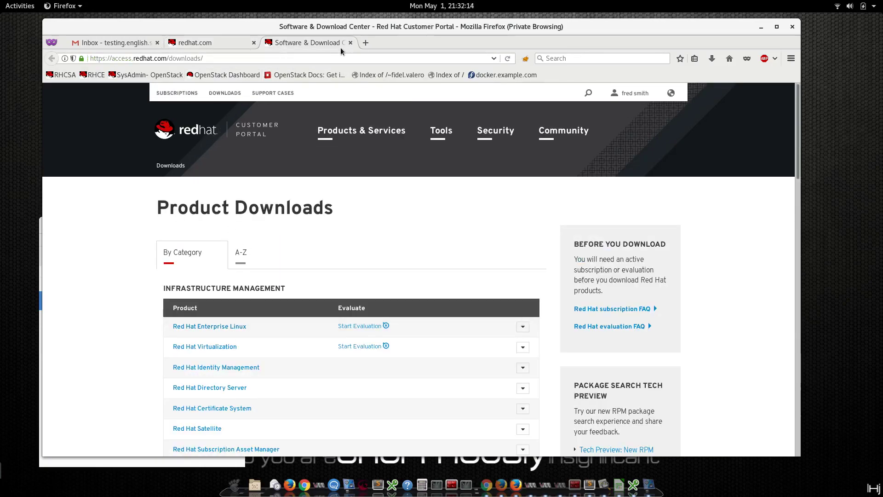
pyautogui.scroll(-3, 262, 280)
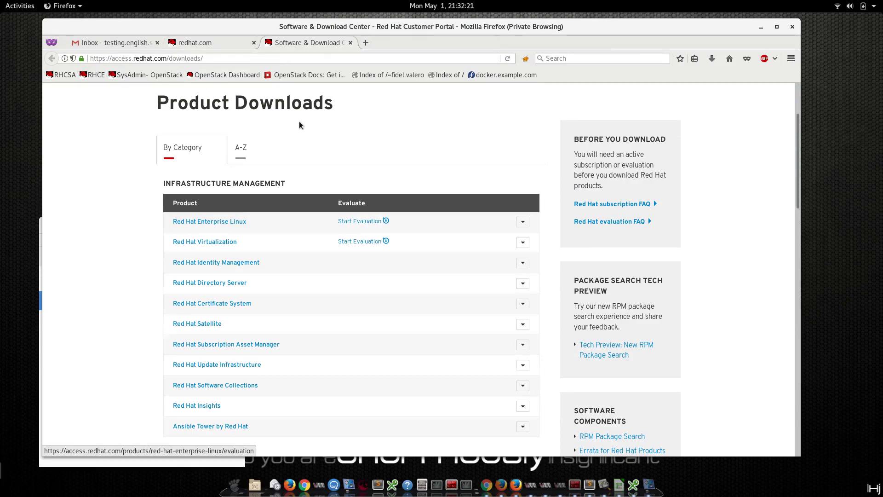
pyautogui.hotkey('ctrl', 'pageup')
pyautogui.hotkey('alt', 'Left')
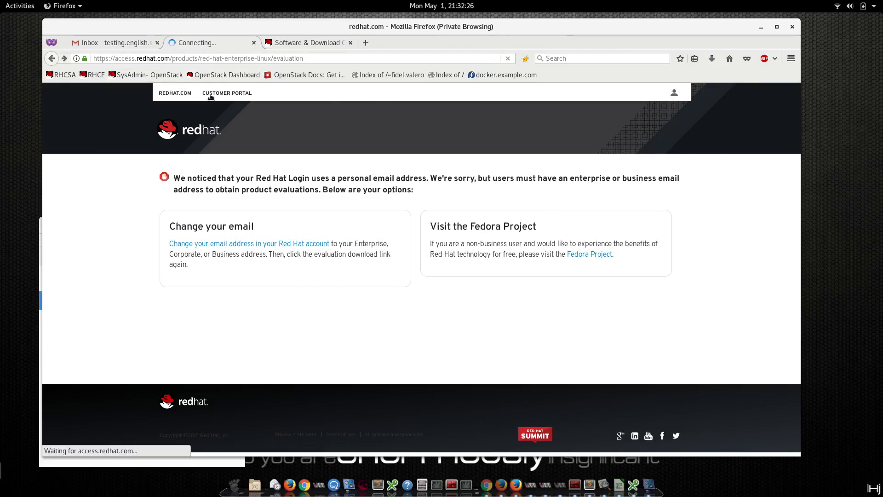
pyautogui.scroll(3, 214, 130)
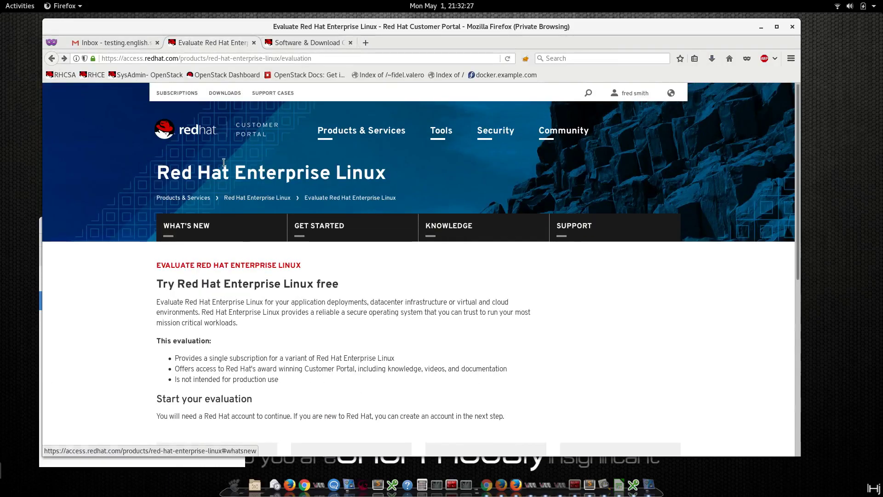
# From Product Downloads, start the RHEL evaluation and jump to the What's New overview.
pyautogui.click(304, 44)
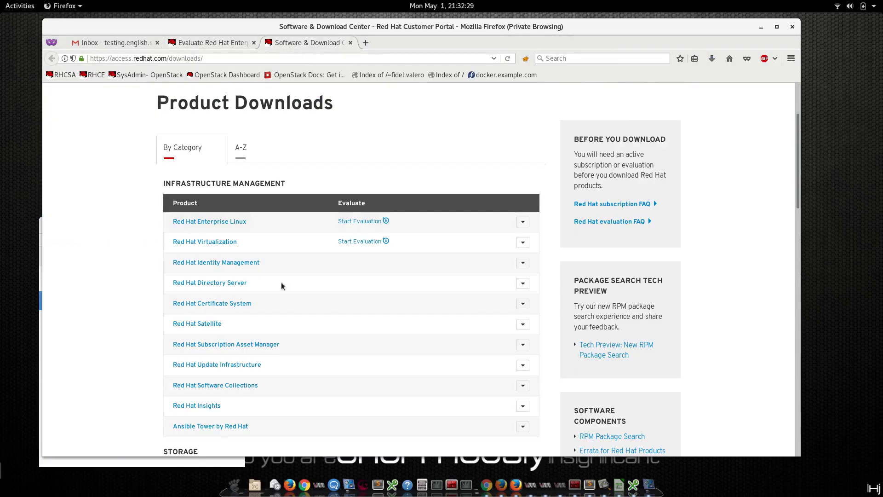
pyautogui.click(357, 222)
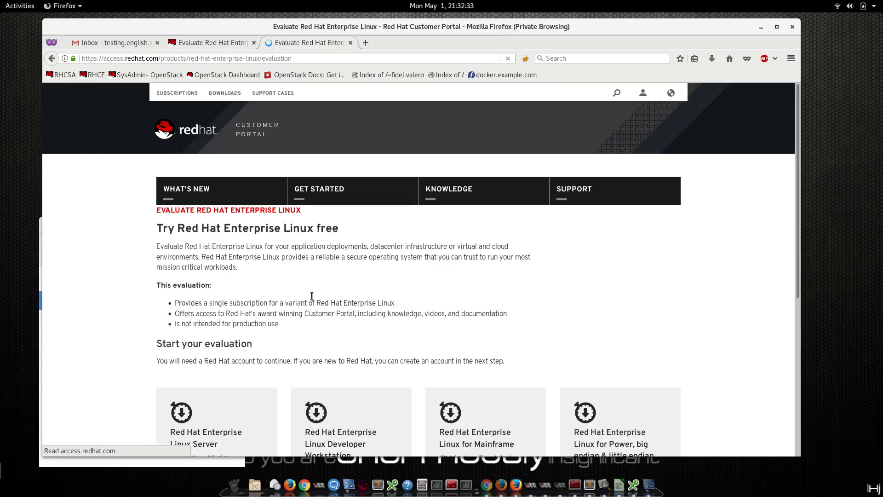
pyautogui.scroll(-3, 299, 327)
pyautogui.scroll(3, 299, 328)
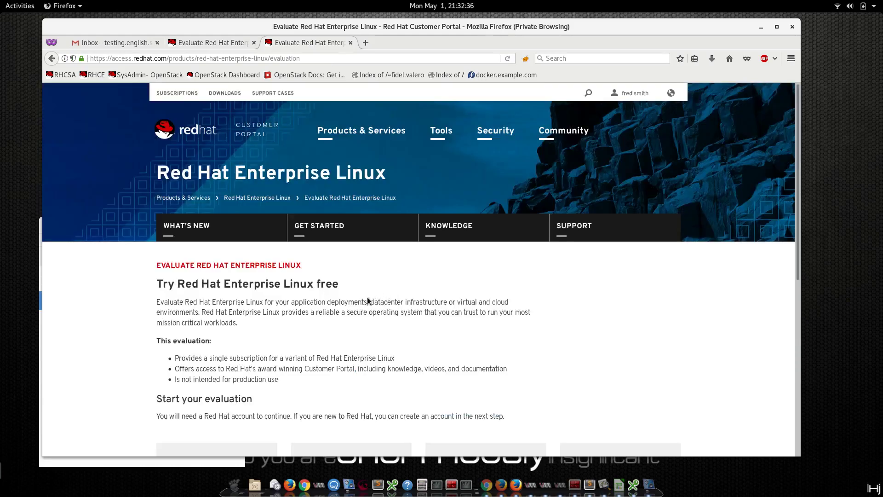
pyautogui.scroll(-3, 368, 296)
pyautogui.click(244, 102)
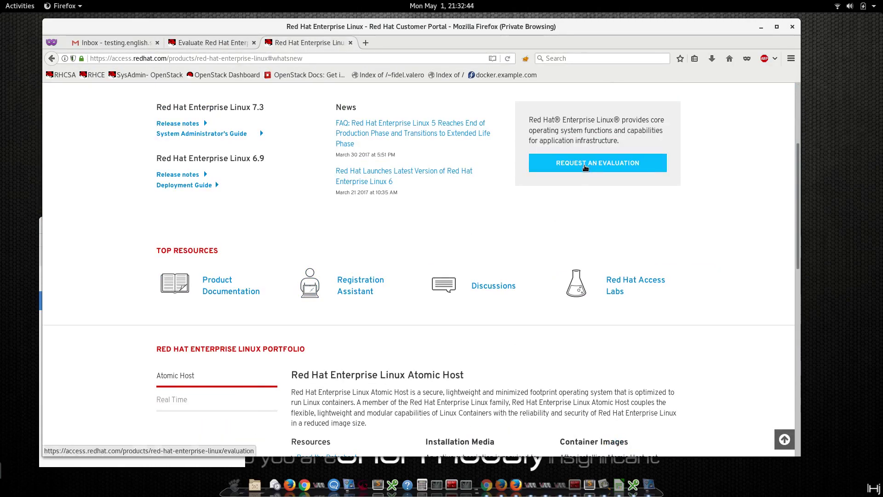
# Request the RHEL 7.3 Binary DVD (rhel-server-7.3-x86_64-dvd.iso) via Download Latest.
pyautogui.scroll(3, 584, 168)
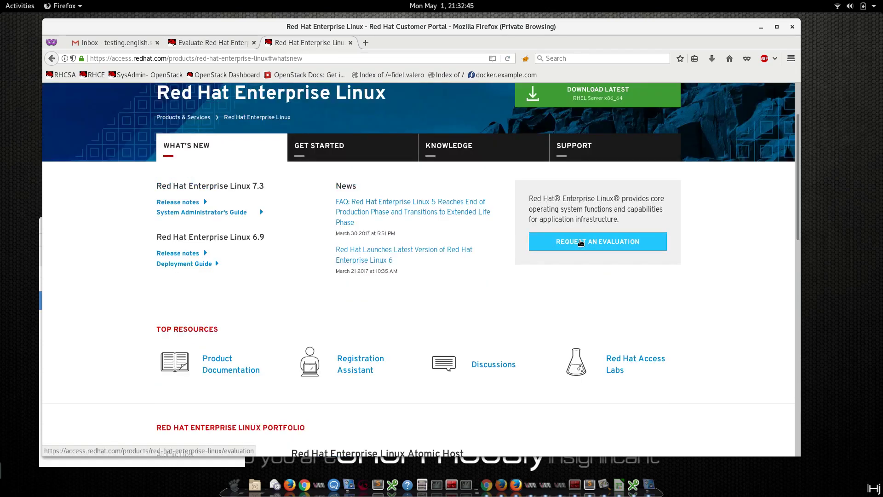
pyautogui.scroll(2, 581, 242)
pyautogui.click(600, 155)
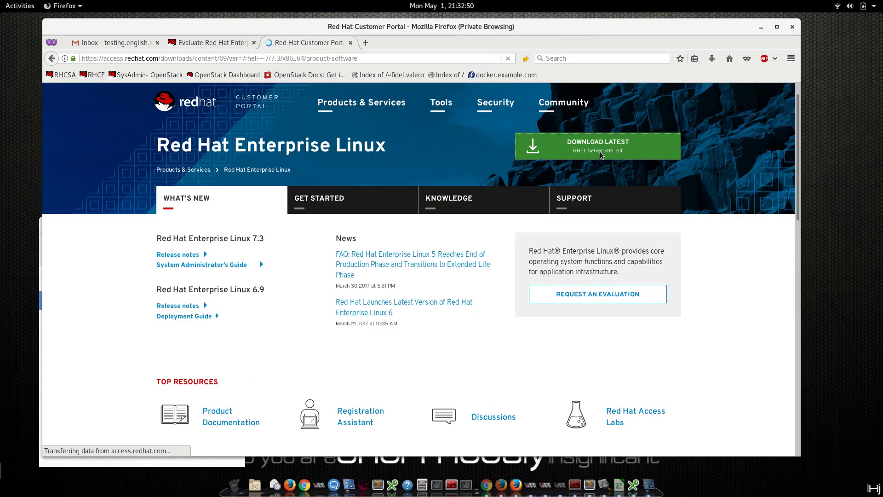
pyautogui.scroll(-8, 445, 300)
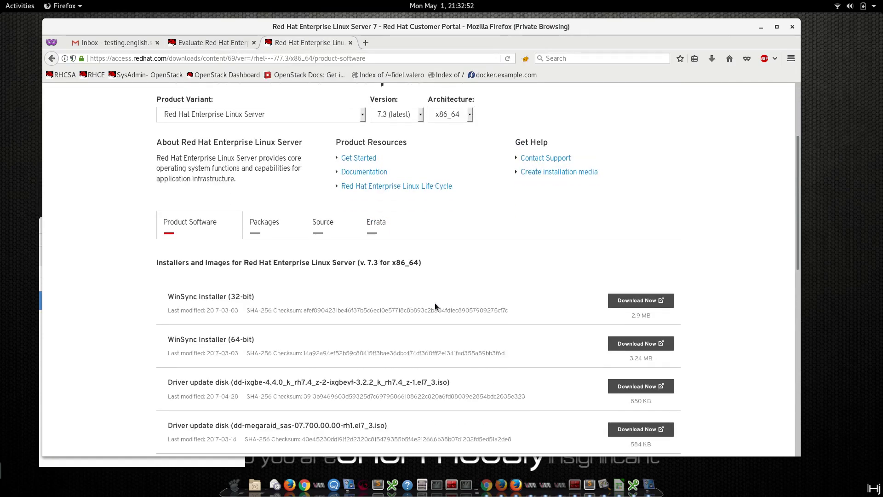
pyautogui.scroll(-4, 212, 363)
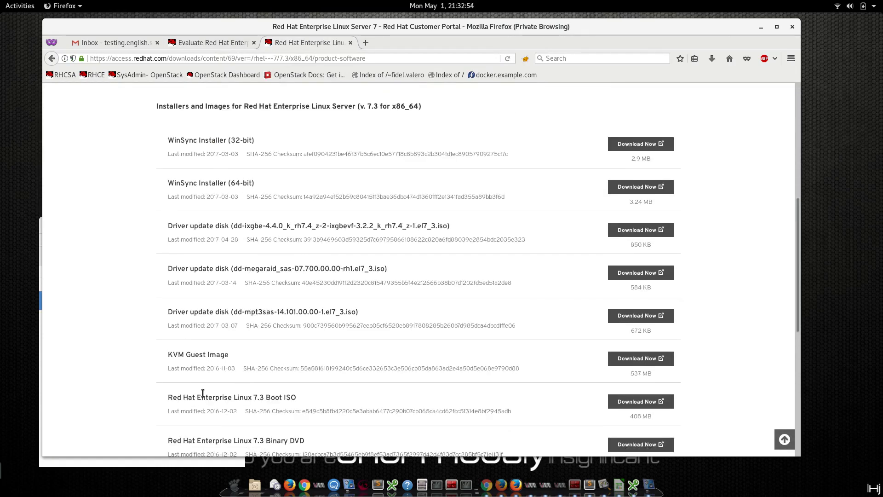
pyautogui.moveTo(202, 397); pyautogui.dragTo(307, 389)
pyautogui.click(620, 395)
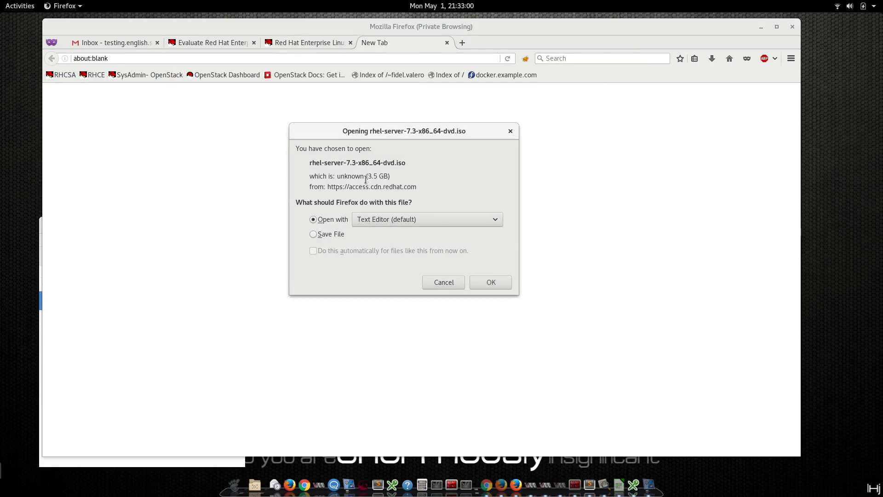
# Cancel the rhel-server-7.3-x86_64-dvd.iso download, close the blank tab, and scroll to the page top.
pyautogui.click(442, 282)
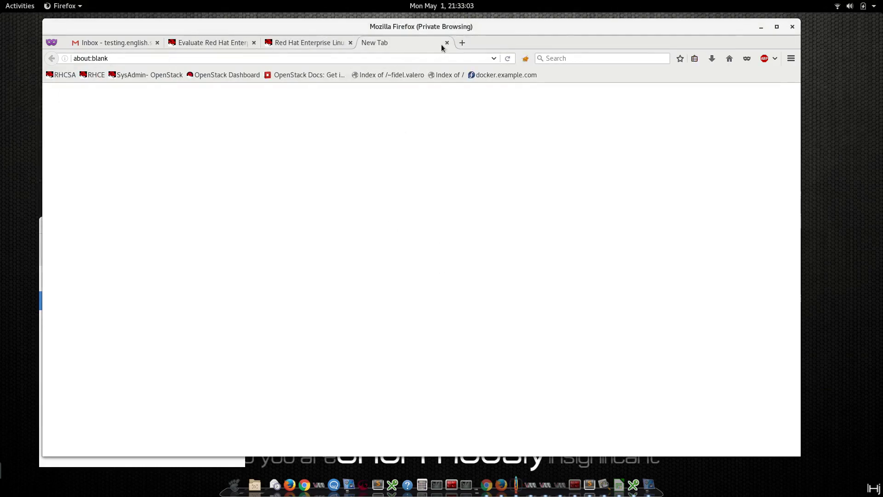
pyautogui.click(447, 42)
pyautogui.scroll(4, 390, 319)
pyautogui.scroll(4, 396, 322)
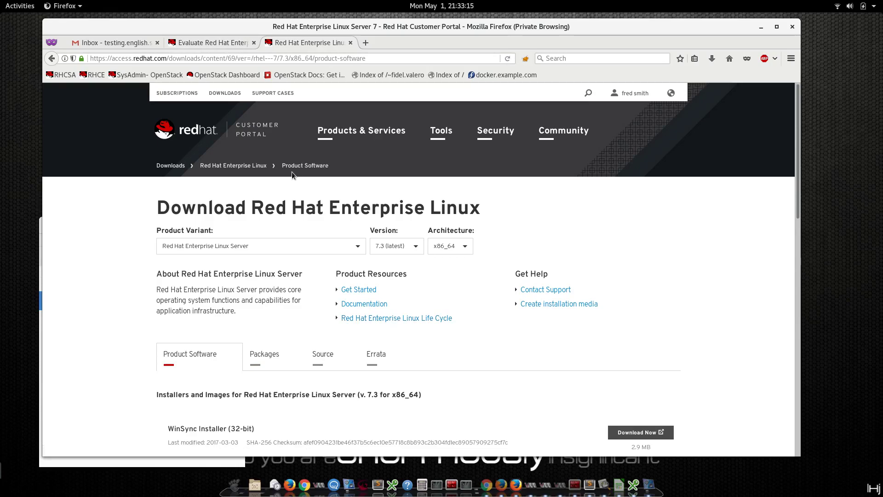
# Attempt the RHEL Server 30-day evaluation, which is refused for a personal email address.
pyautogui.click(174, 166)
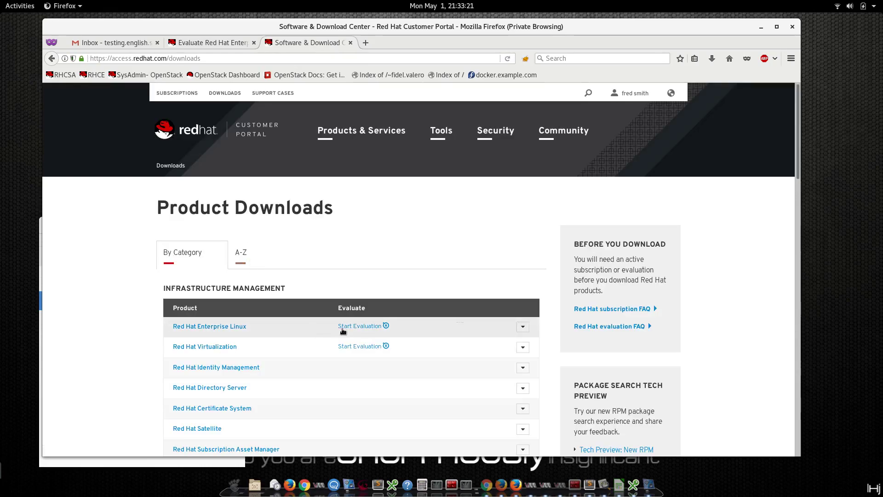
pyautogui.click(360, 327)
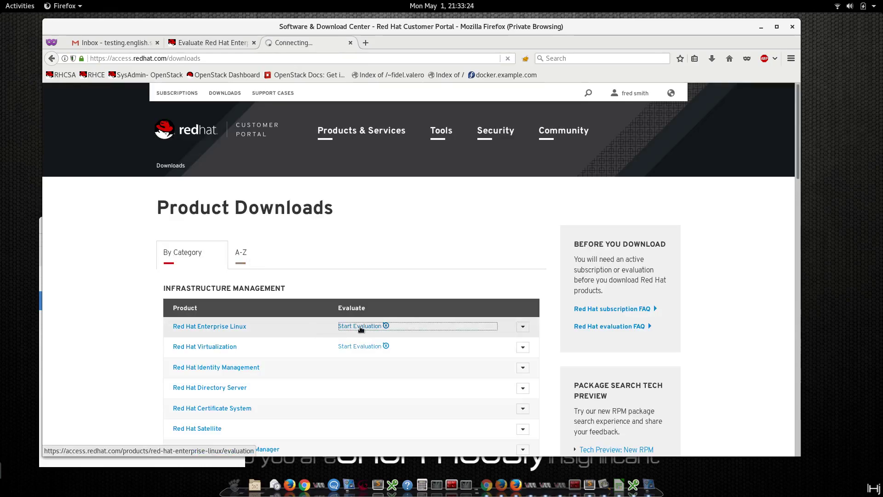
pyautogui.scroll(-5, 226, 358)
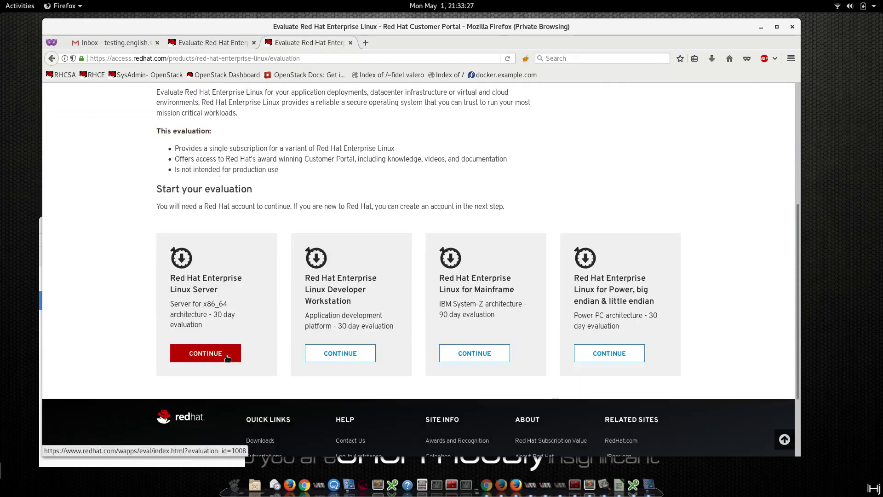
pyautogui.click(227, 358)
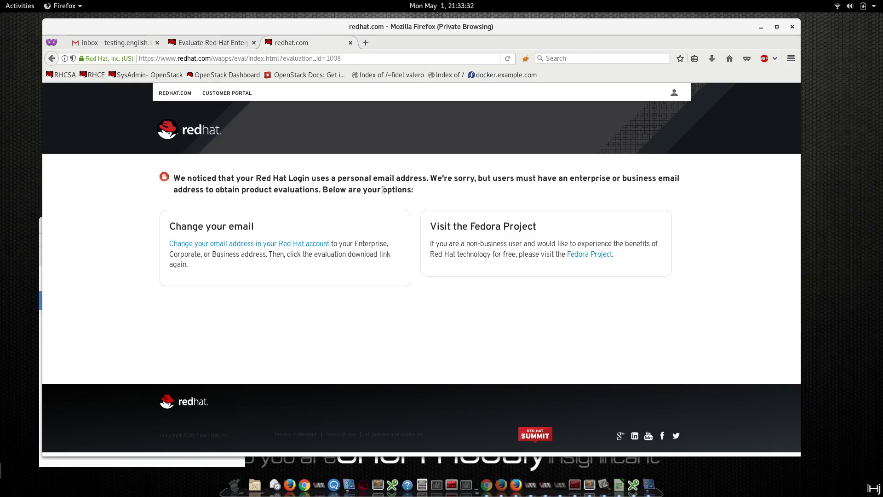
pyautogui.moveTo(320, 178); pyautogui.dragTo(404, 179)
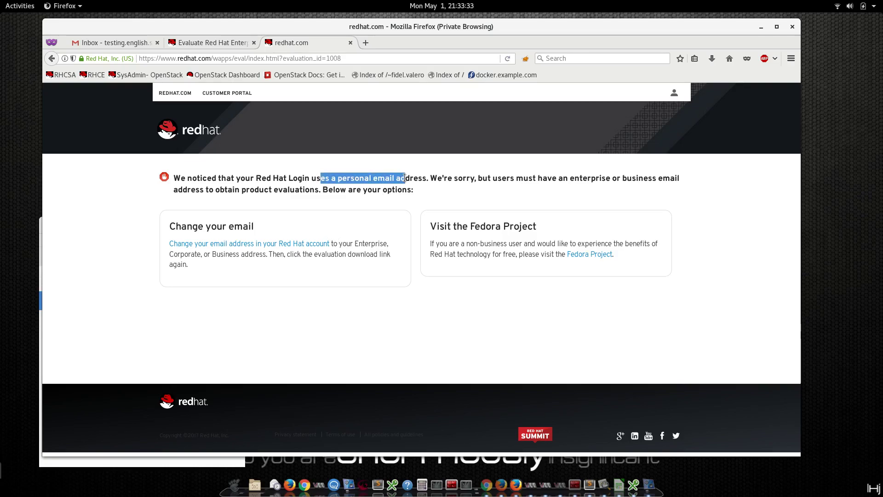
pyautogui.click(404, 179)
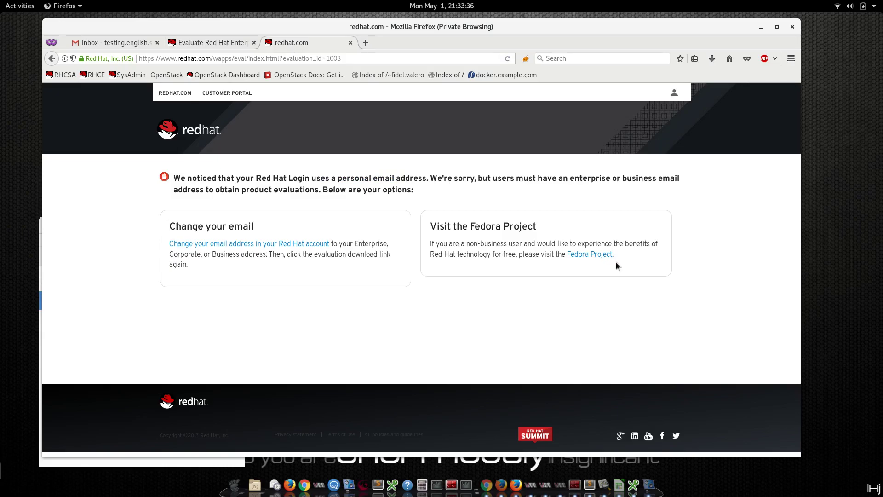
# Return to Product Downloads and start the Red Hat OpenStack Platform evaluation.
pyautogui.click(222, 45)
pyautogui.click(237, 94)
pyautogui.scroll(-5, 319, 236)
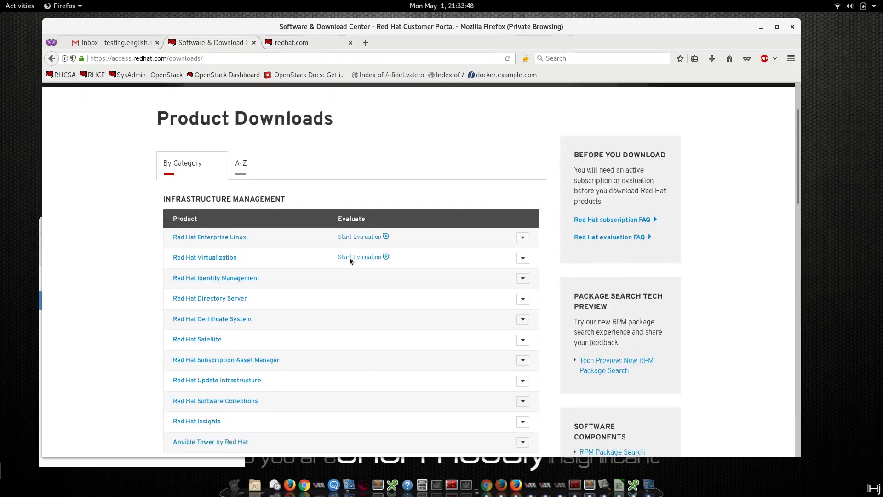
pyautogui.scroll(-10, 349, 255)
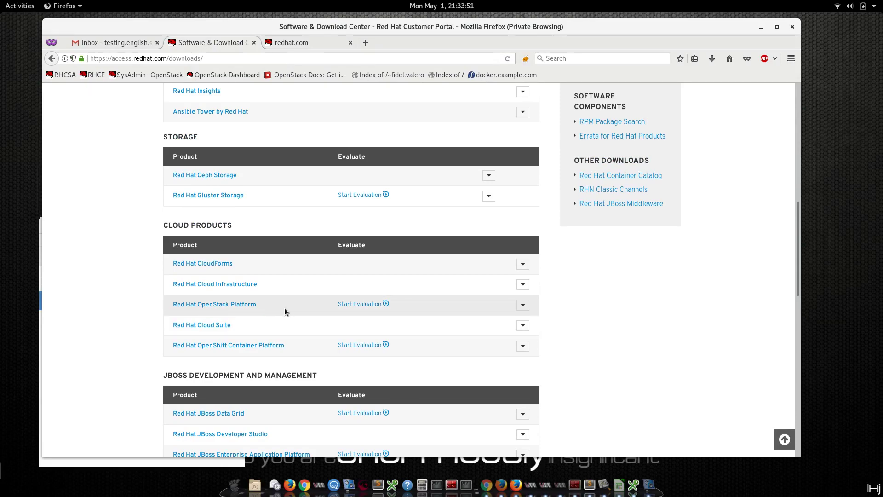
pyautogui.click(356, 309)
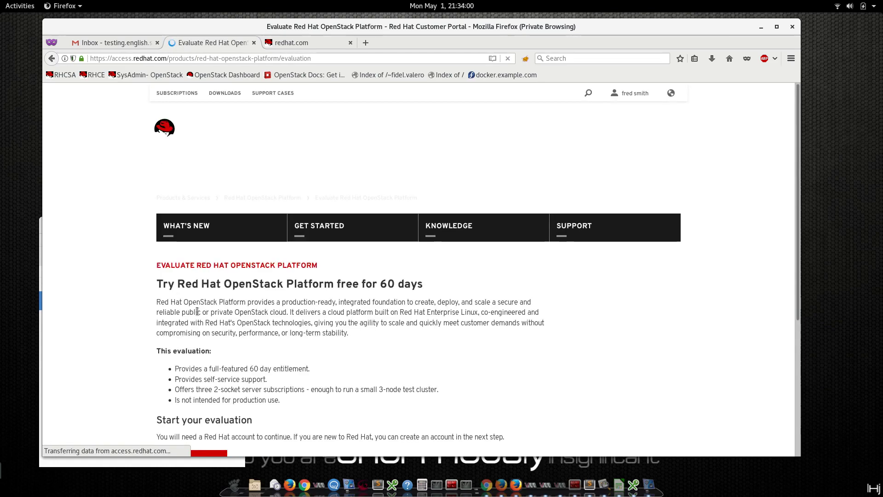
# Continue the OpenStack evaluation and agree to its terms to reach the Get Started page.
pyautogui.scroll(-3, 197, 312)
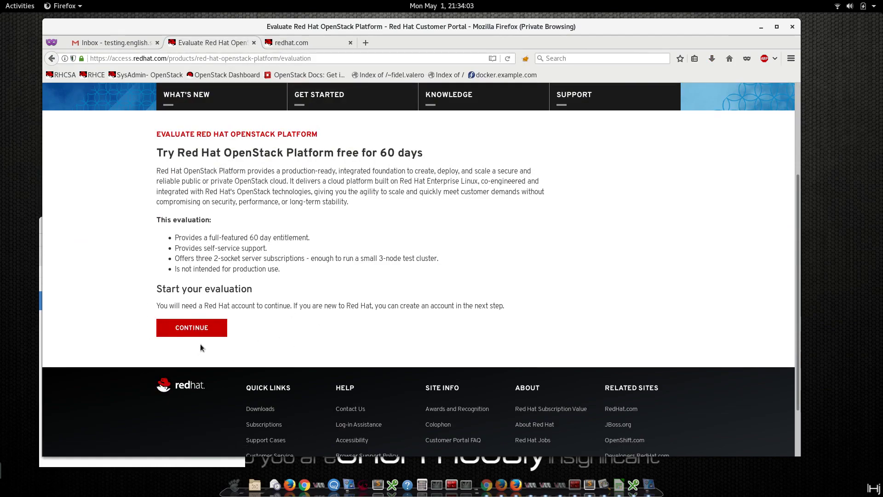
pyautogui.click(197, 332)
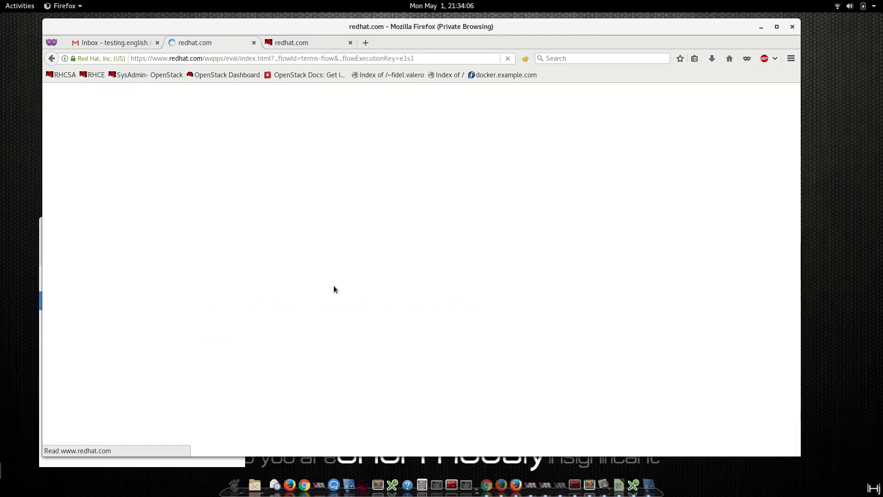
pyautogui.click(243, 384)
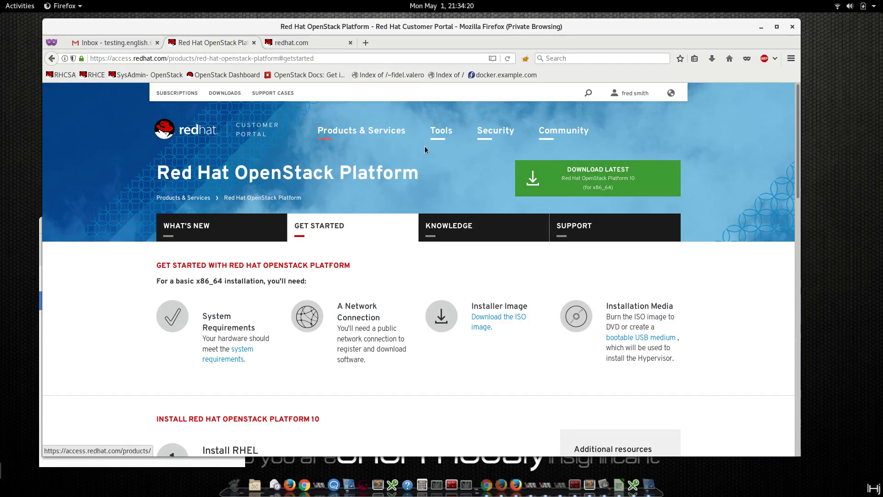
# Open Product Downloads in a new tab and close the redhat.com notice tab.
pyautogui.middleClick(239, 91)
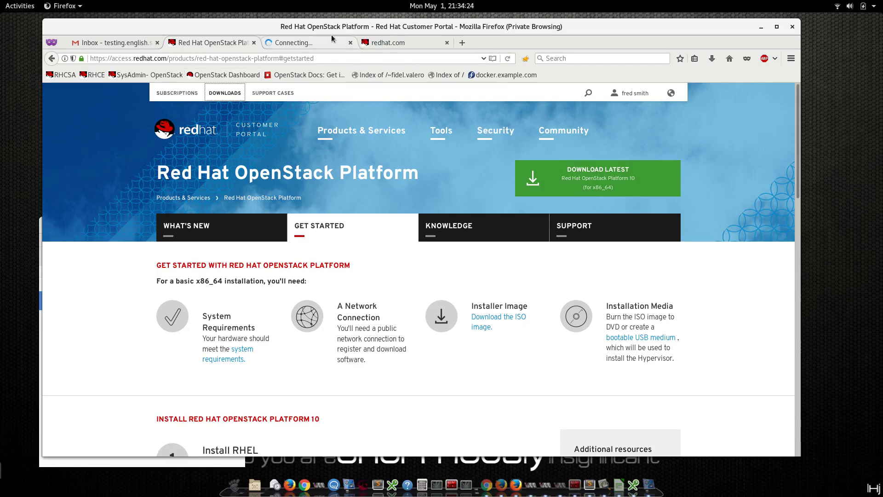
pyautogui.middleClick(393, 43)
pyautogui.click(332, 44)
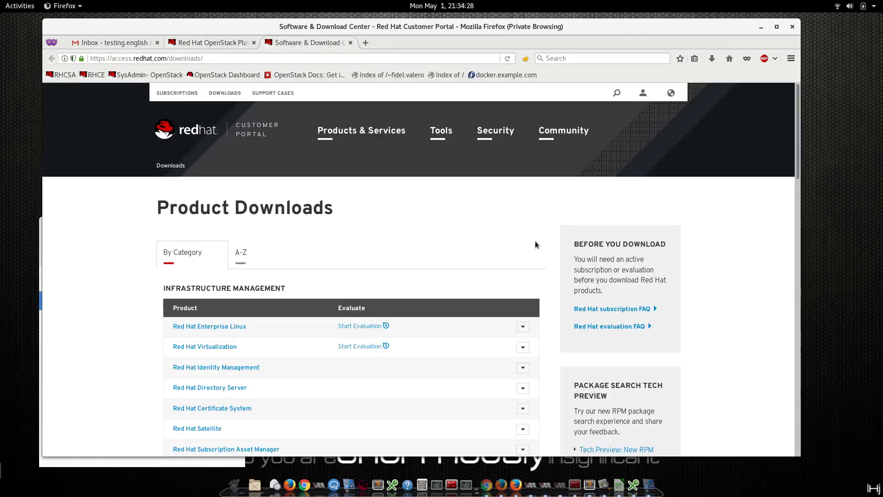
# Retry the RHEL 7.3 Binary DVD download, cancel it, and go to the Gmail inbox.
pyautogui.click(234, 326)
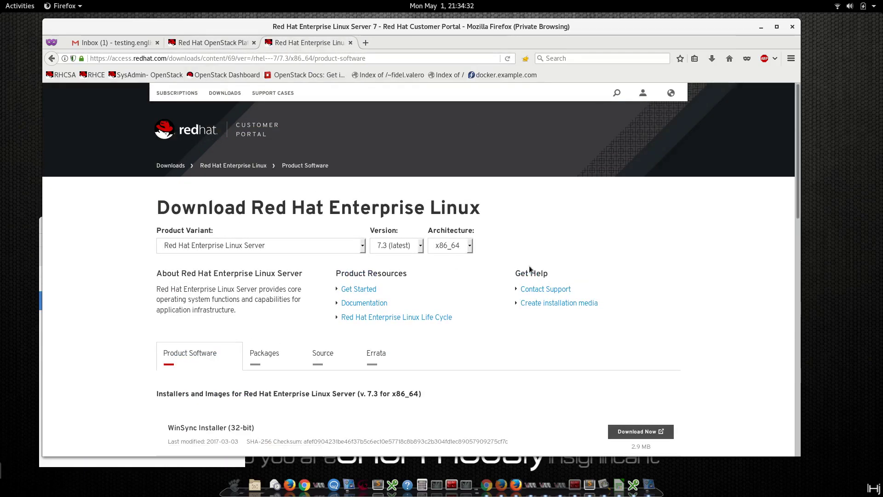
pyautogui.scroll(-7, 448, 277)
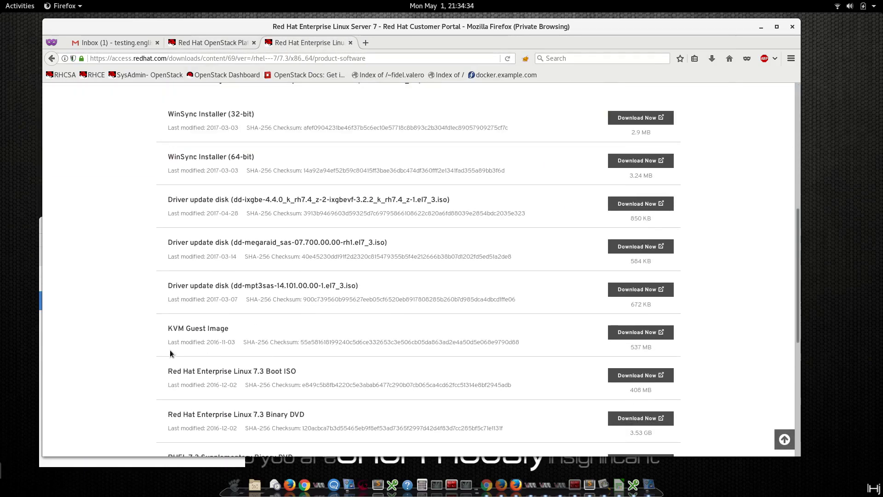
pyautogui.moveTo(297, 419); pyautogui.dragTo(265, 417)
pyautogui.click(644, 418)
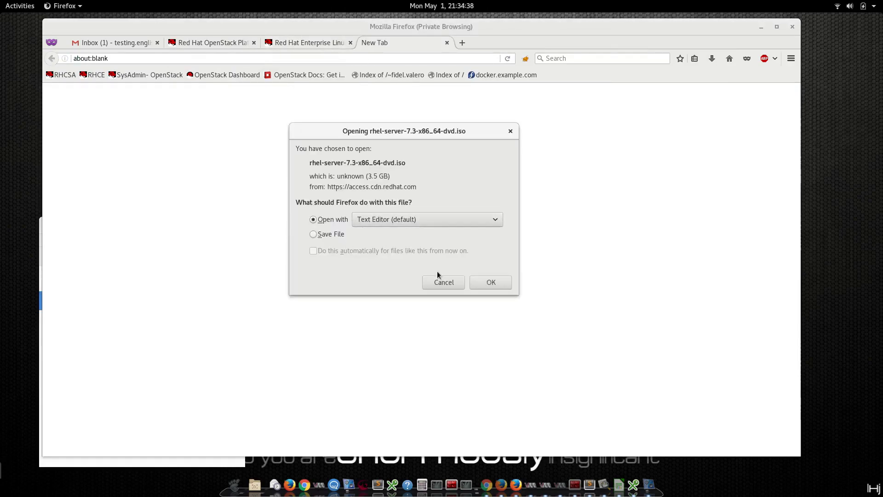
pyautogui.click(442, 283)
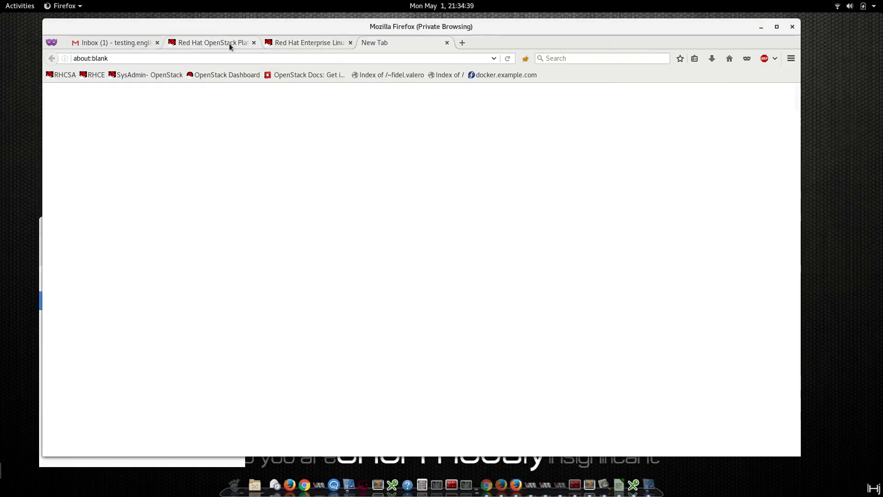
pyautogui.click(114, 42)
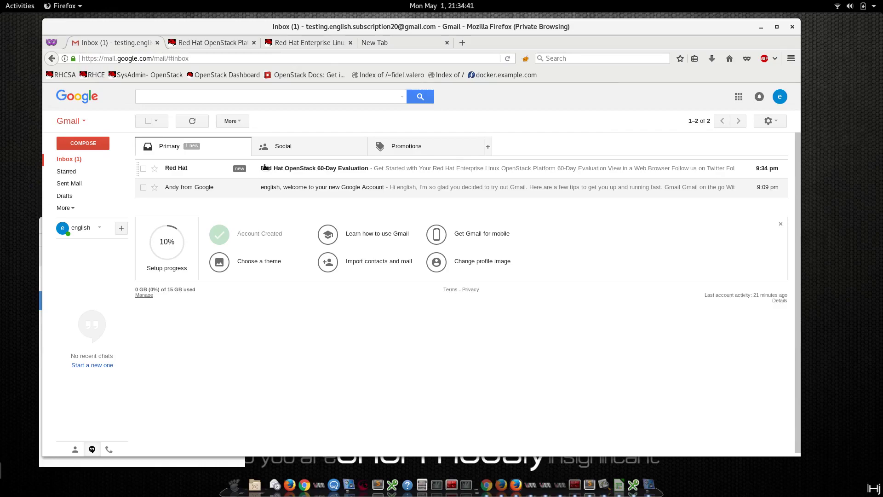
# Open the Red Hat OpenStack 60-Day Evaluation email and follow its Get Started link.
pyautogui.click(265, 167)
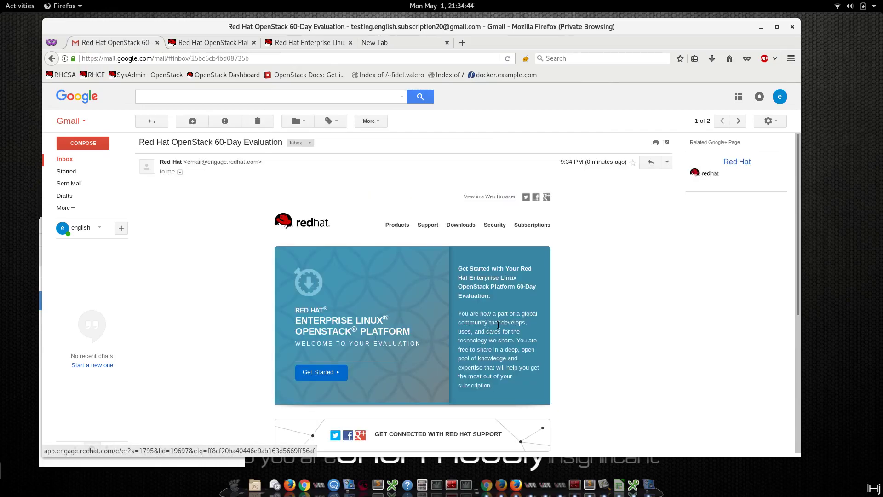
pyautogui.scroll(-5, 500, 330)
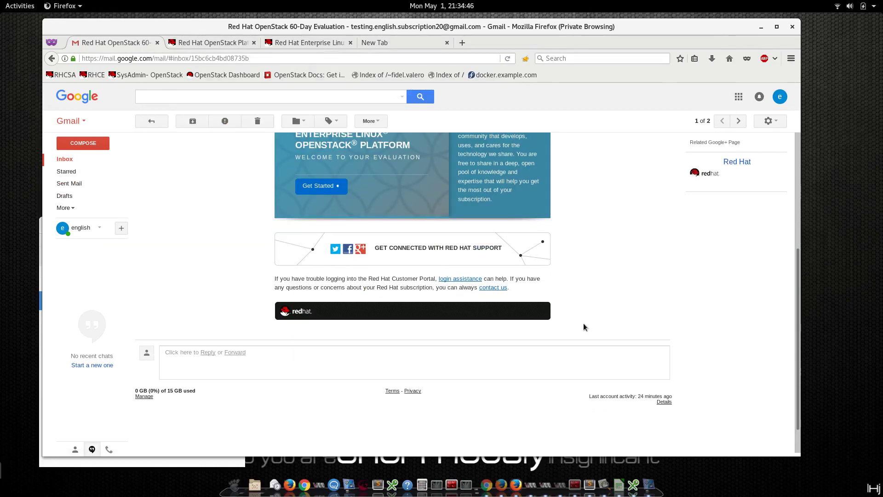
pyautogui.click(317, 189)
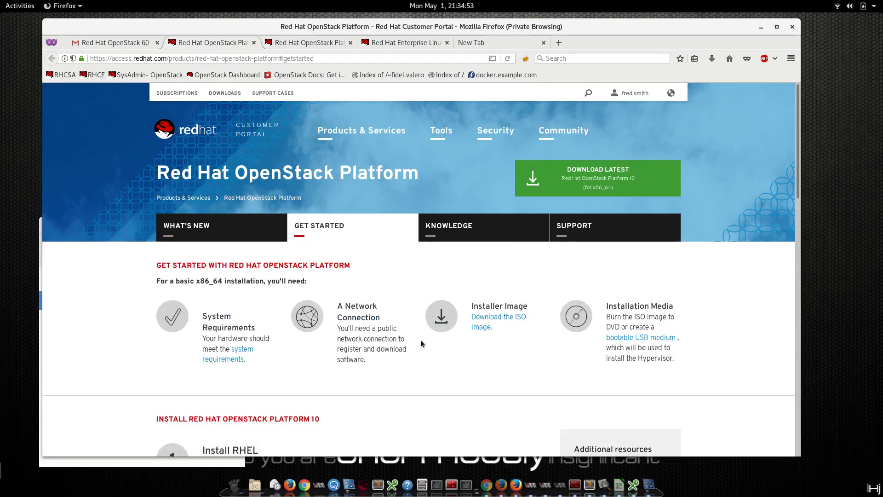
# Minimize Firefox and Sublime Text to bring the rhel-class2 VM console forward.
pyautogui.click(296, 43)
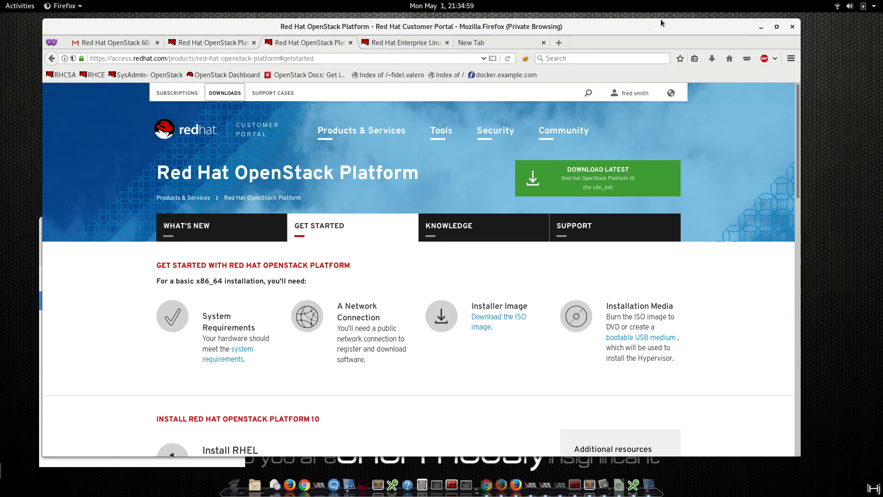
pyautogui.click(761, 27)
pyautogui.click(451, 150)
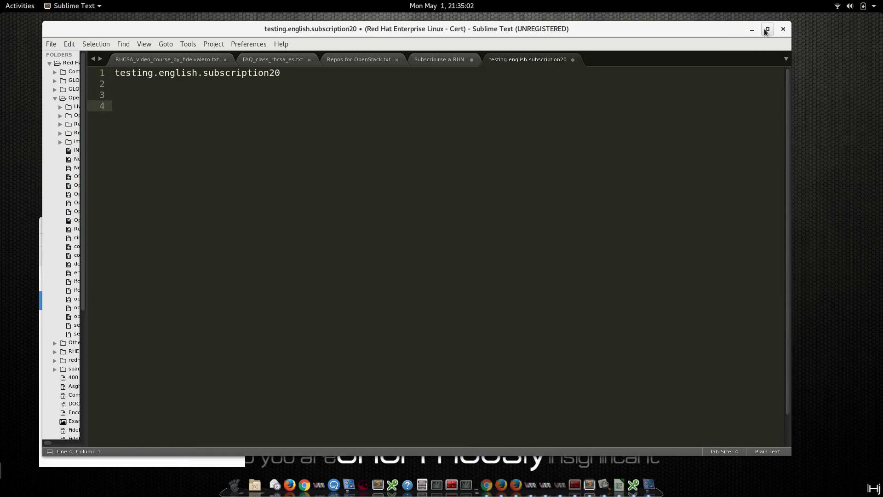
pyautogui.click(754, 31)
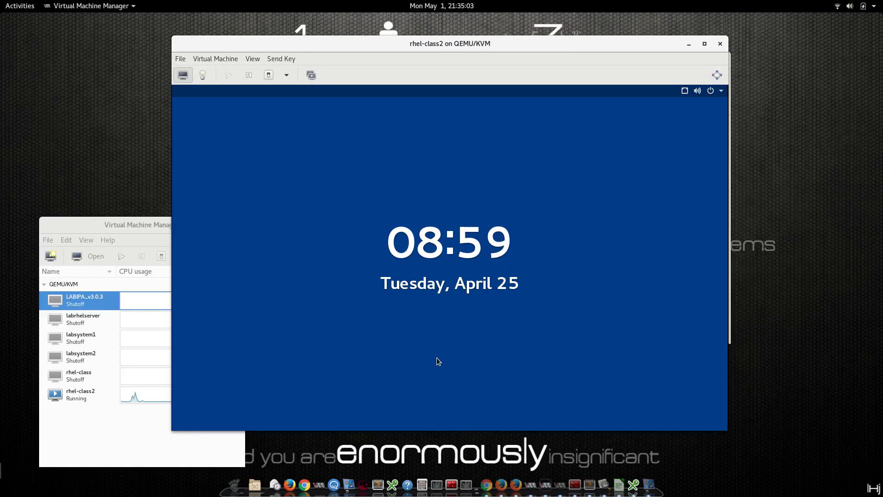
# Unlock the rhel-class2 guest as root and ping google.com, stopping after two replies.
pyautogui.click(437, 358)
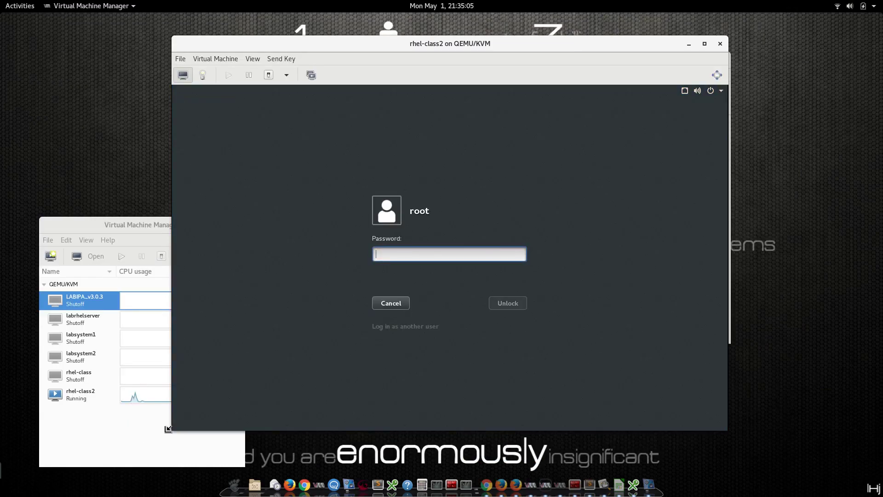
pyautogui.moveTo(168, 428); pyautogui.dragTo(37, 469)
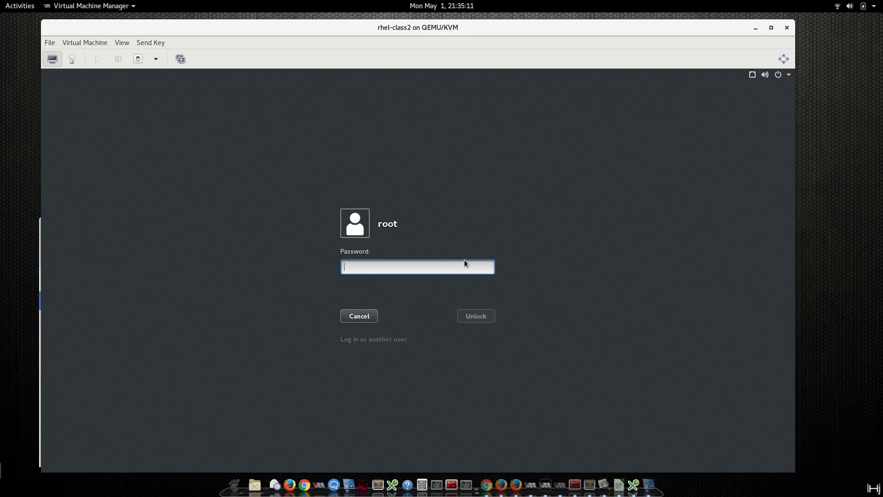
pyautogui.write('********')
pyautogui.press('Return')
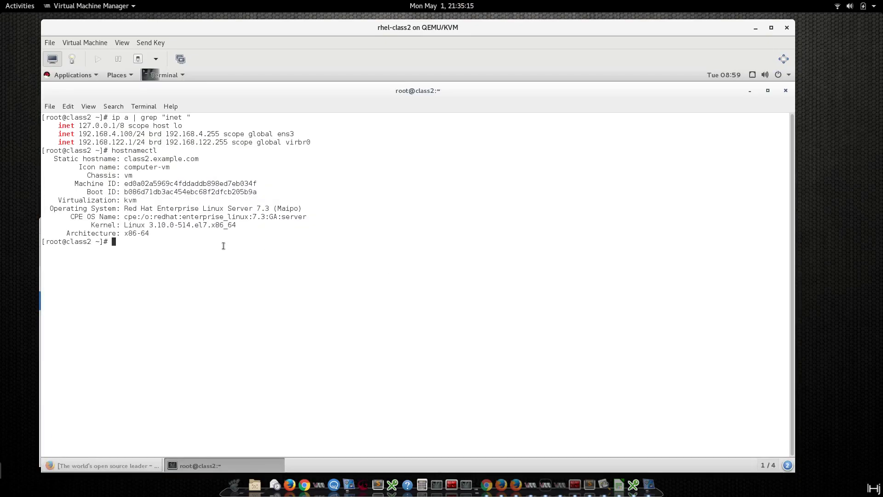
pyautogui.write('ping google.com')
pyautogui.press('Return')
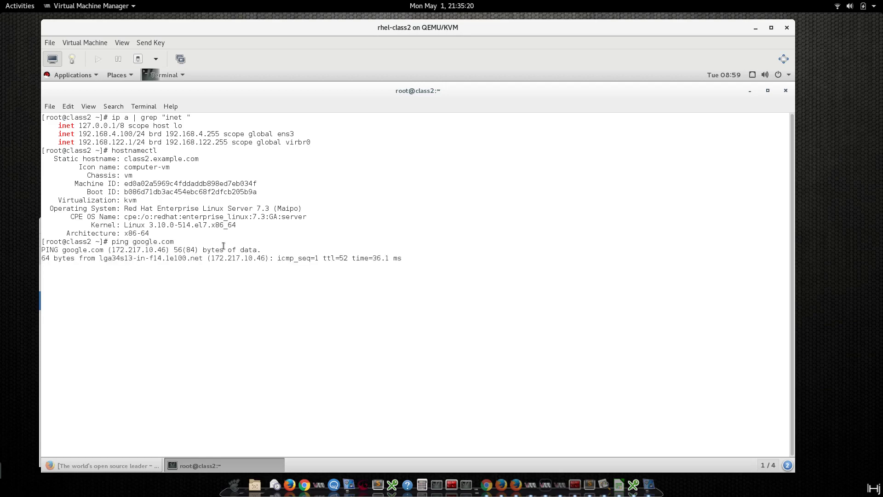
pyautogui.hotkey('ctrl', 'c')
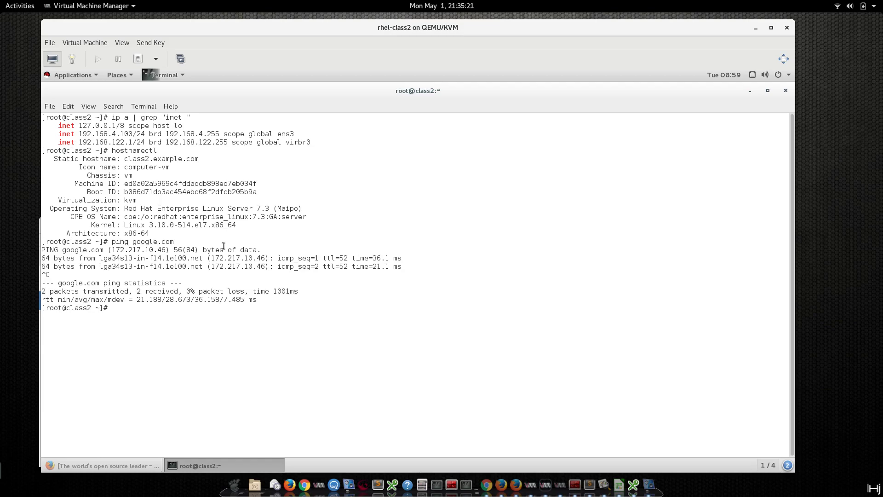
# Run subscription-manager register, then cancel it at the Username prompt.
pyautogui.write('subscription-manager ri')
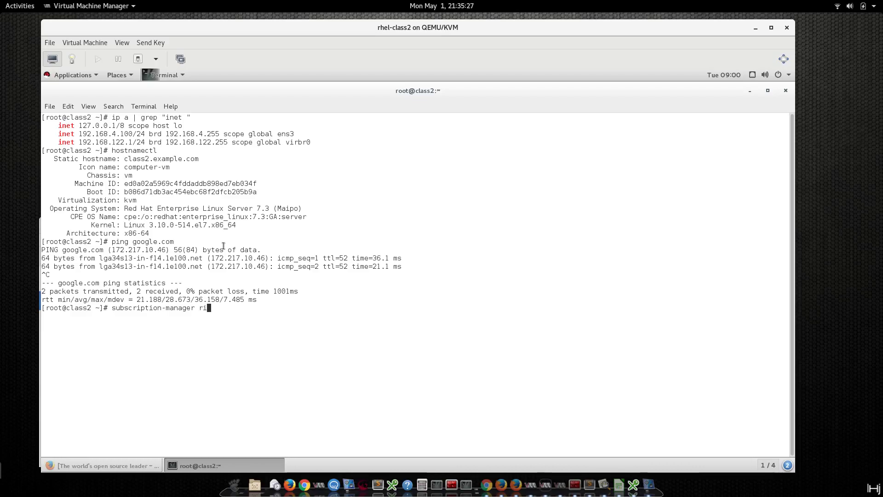
pyautogui.press('BackSpace')
pyautogui.write('eg')
pyautogui.press('Tab')
pyautogui.press('Return')
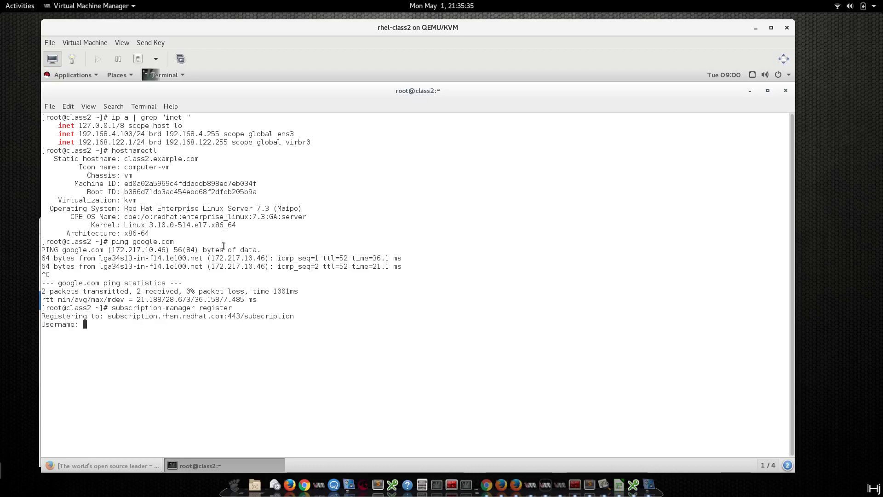
pyautogui.hotkey('ctrl', 'c')
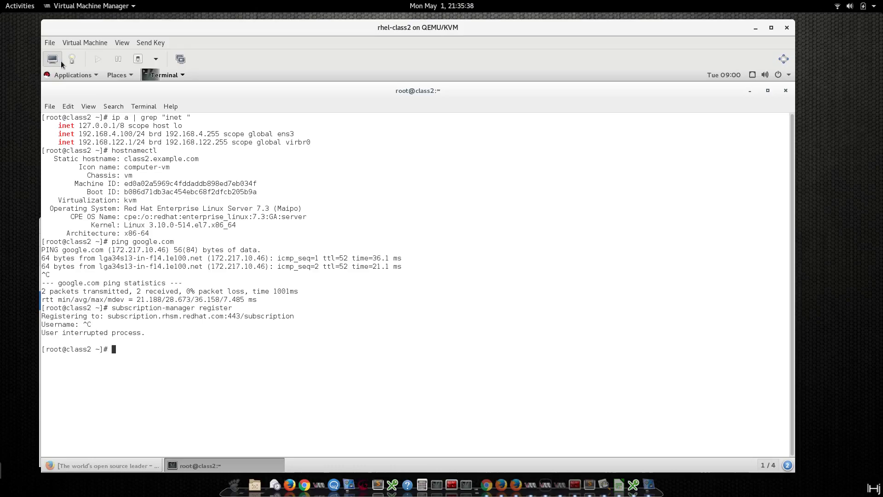
# Launch Red Hat Subscription Manager from System Tools and begin registering the system.
pyautogui.click(74, 77)
pyautogui.moveTo(83, 191)
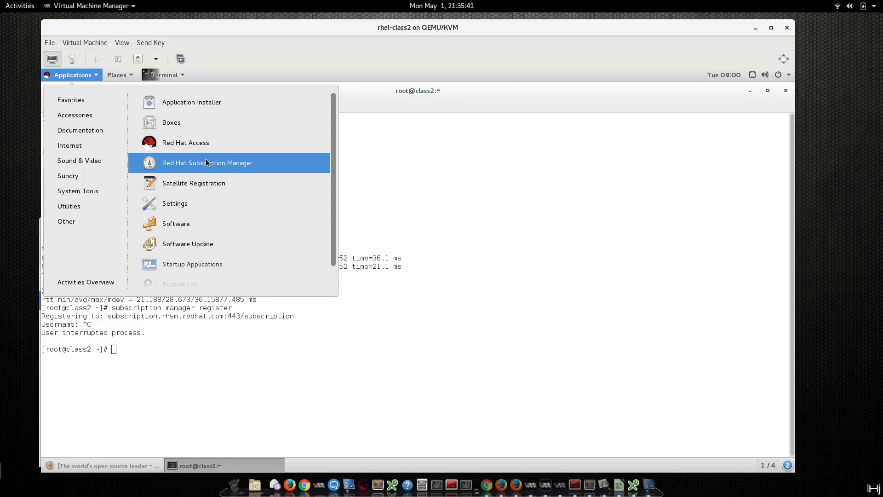
pyautogui.click(205, 159)
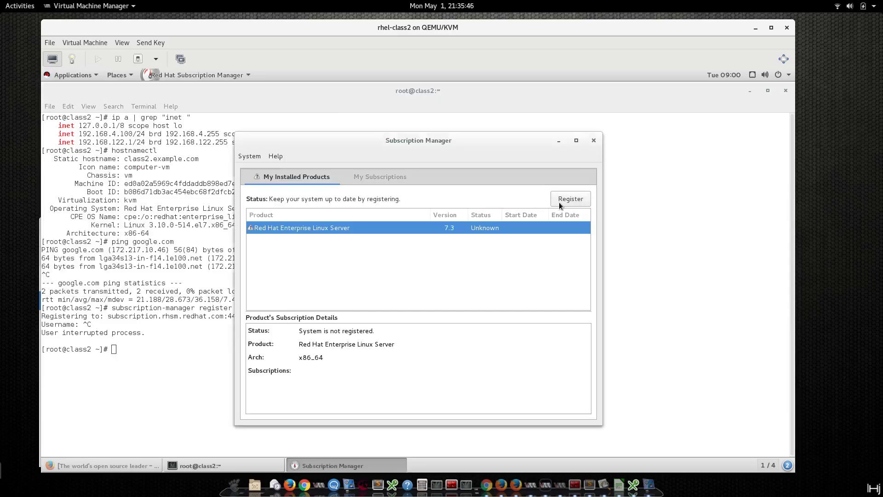
pyautogui.click(559, 202)
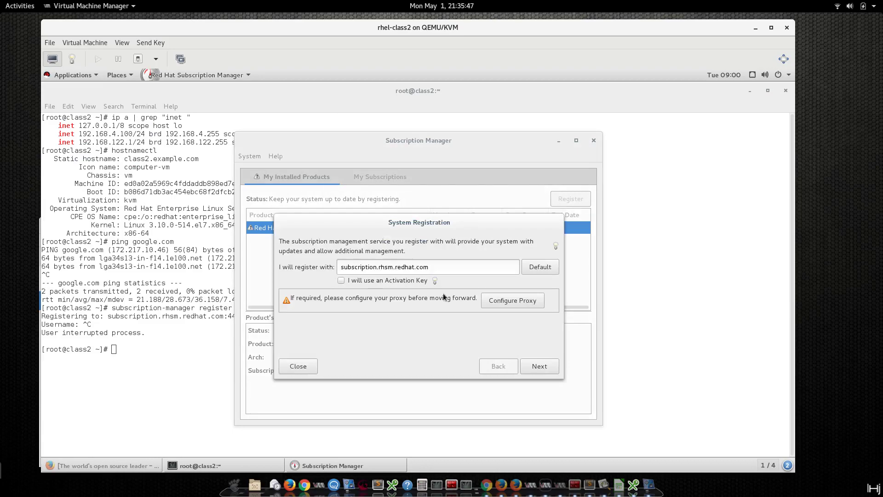
pyautogui.click(539, 366)
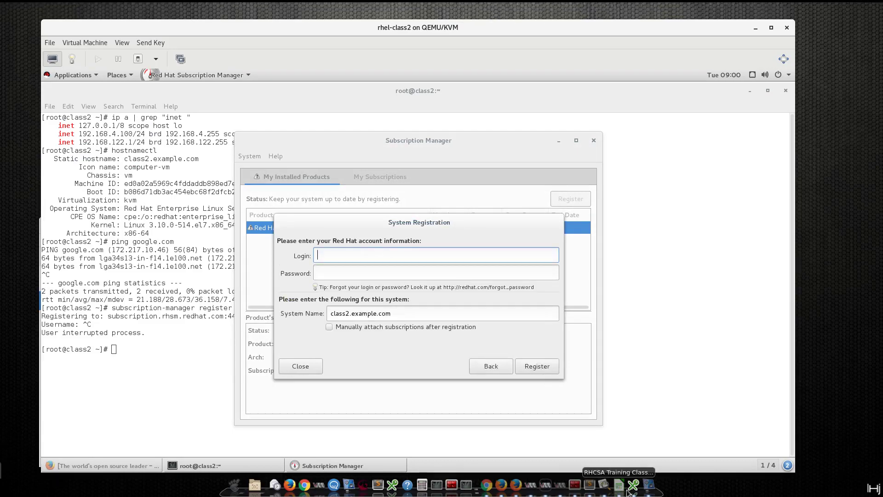
# Copy the account login from the notes, enter it with the account password, and submit.
pyautogui.click(589, 484)
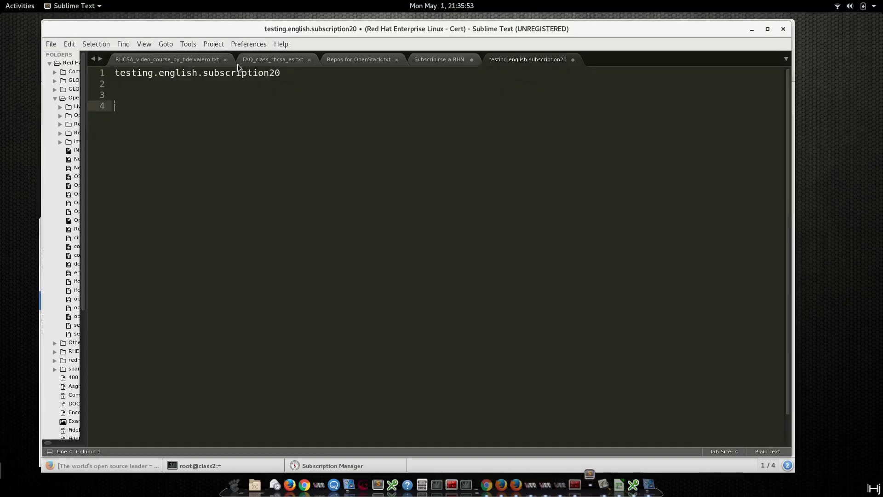
pyautogui.moveTo(281, 73); pyautogui.dragTo(81, 70)
pyautogui.hotkey('ctrl', 'c')
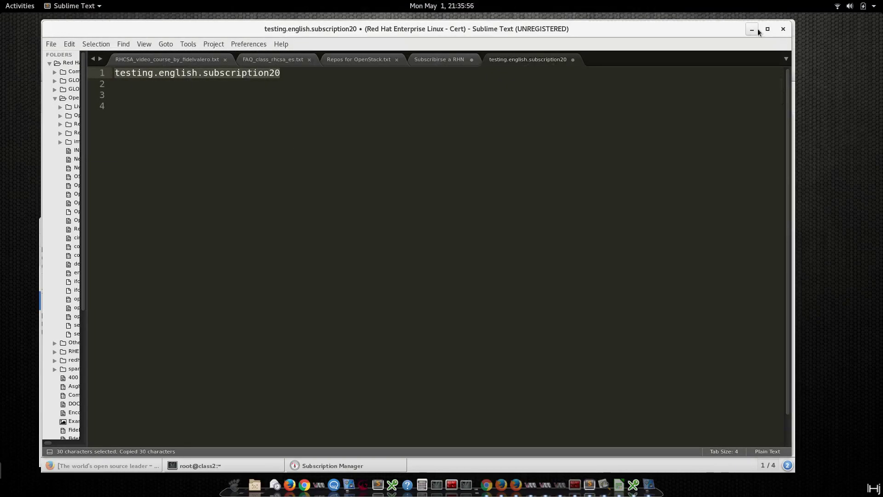
pyautogui.click(753, 30)
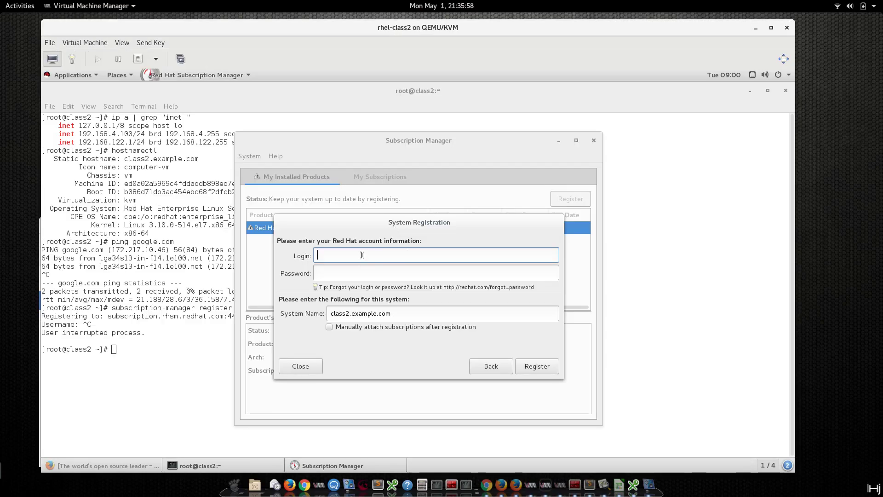
pyautogui.hotkey('ctrl', 'v')
pyautogui.click(381, 275)
pyautogui.write('************')
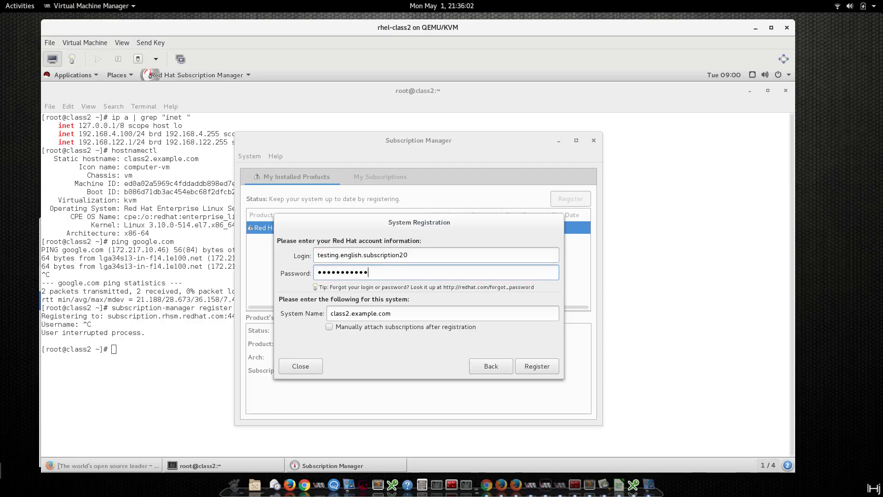
pyautogui.click(530, 368)
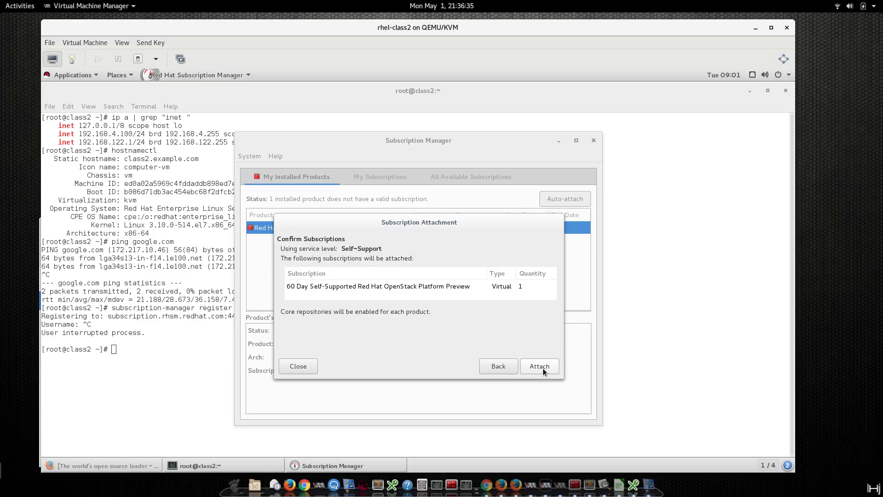
# Attach the 60 Day OpenStack Platform Preview, review My and All Available Subscriptions, then close.
pyautogui.click(547, 368)
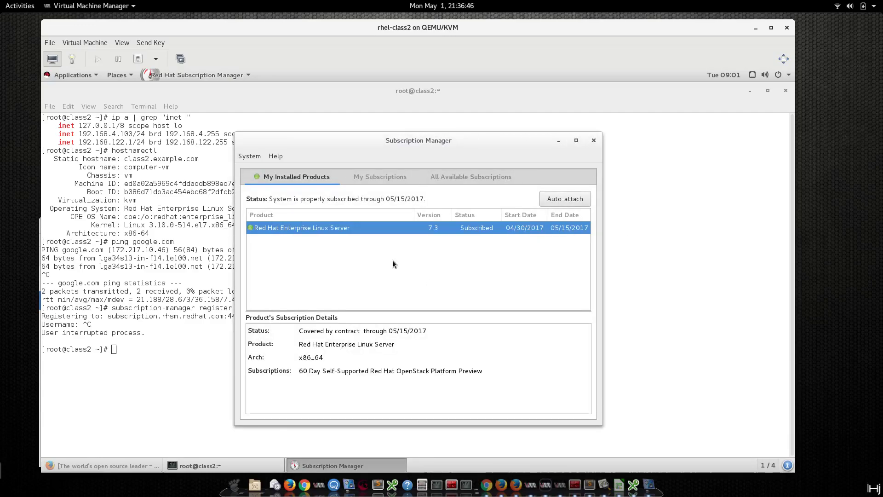
pyautogui.click(395, 178)
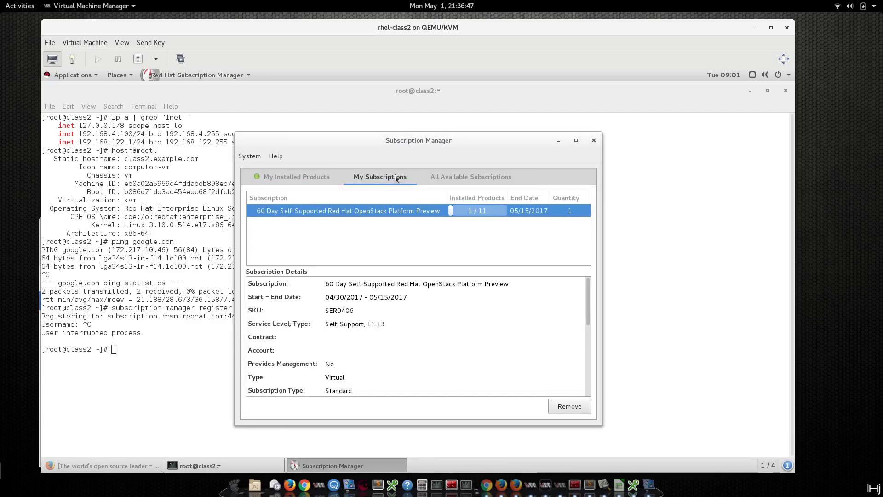
pyautogui.click(448, 176)
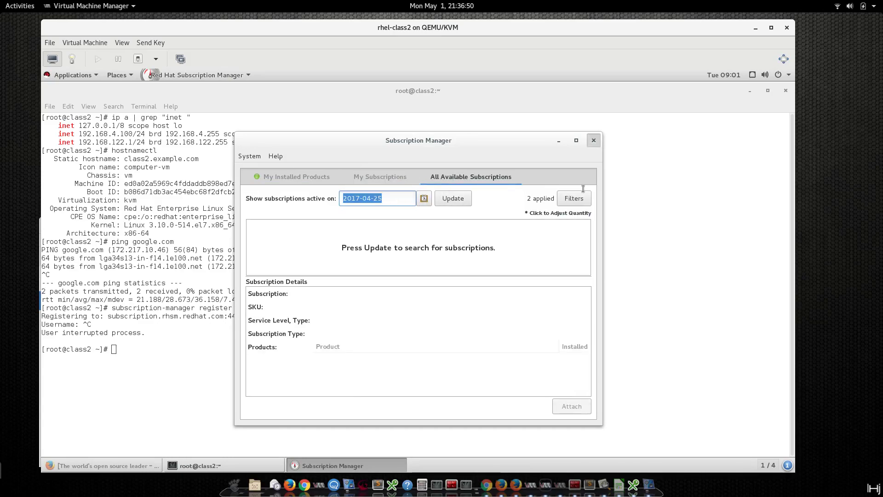
pyautogui.click(593, 140)
# Clear the terminal and list consumed subscriptions with subscription-manager list --consumed.
pyautogui.hotkey('ctrl', 'l')
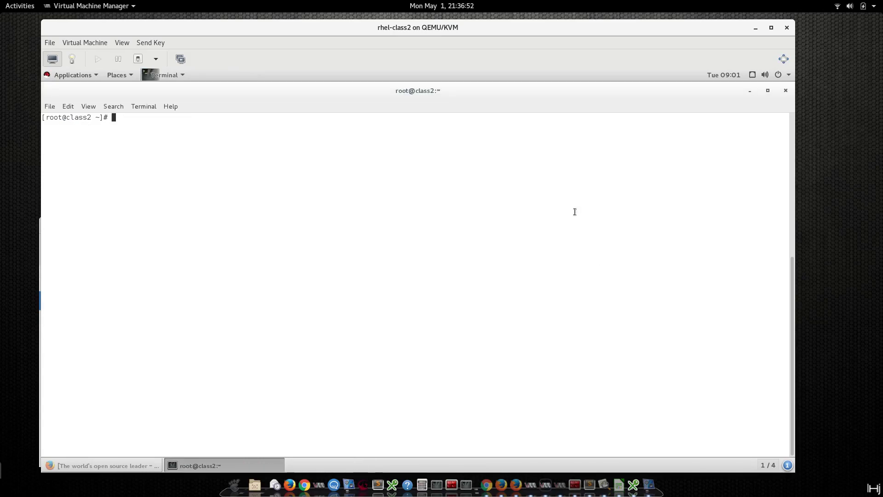
pyautogui.write('s')
pyautogui.write('ubscription-manager')
pyautogui.write(' repos ')
pyautogui.write('co')
pyautogui.press('BackSpace')
pyautogui.press('BackSpace')
pyautogui.press('BackSpace')
pyautogui.press('BackSpace')
pyautogui.press('BackSpace')
pyautogui.press('BackSpace')
pyautogui.press('BackSpace')
pyautogui.press('BackSpace')
pyautogui.write('list --consumed')
pyautogui.press('Return')
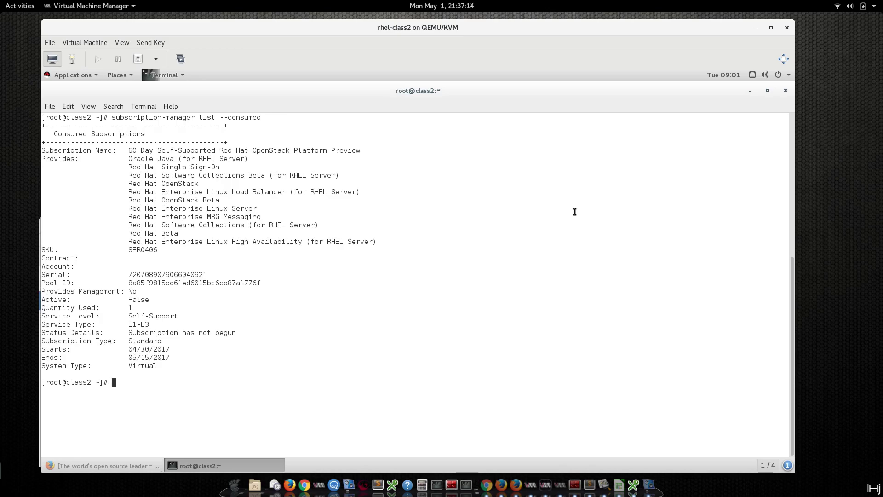
# Run subscription-manager attach --pool using the Pool ID from the consumed listing.
pyautogui.press('Up')
pyautogui.press('BackSpace')
pyautogui.press('BackSpace')
pyautogui.press('BackSpace')
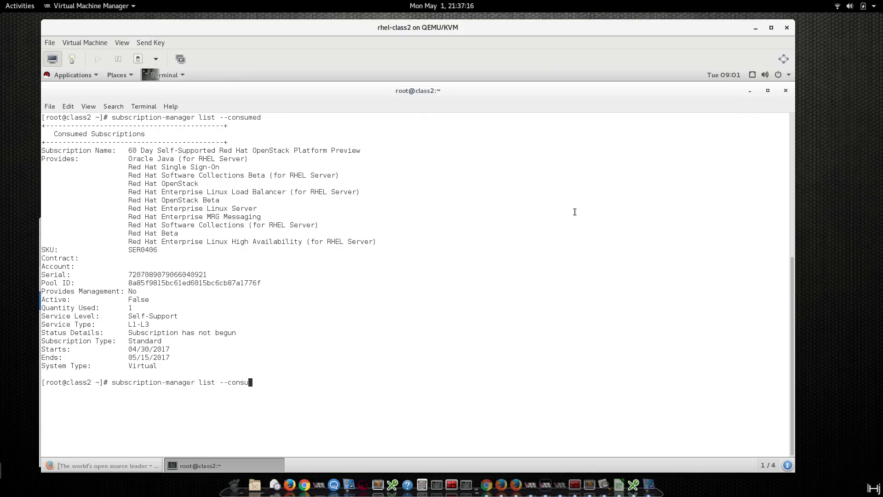
pyautogui.press('BackSpace')
pyautogui.press('BackSpace')
pyautogui.press('BackSpace')
pyautogui.press('BackSpace')
pyautogui.press('BackSpace')
pyautogui.press('BackSpace')
pyautogui.press('BackSpace')
pyautogui.press('BackSpace')
pyautogui.press('BackSpace')
pyautogui.press('BackSpace')
pyautogui.press('BackSpace')
pyautogui.press('BackSpace')
pyautogui.write('attach po')
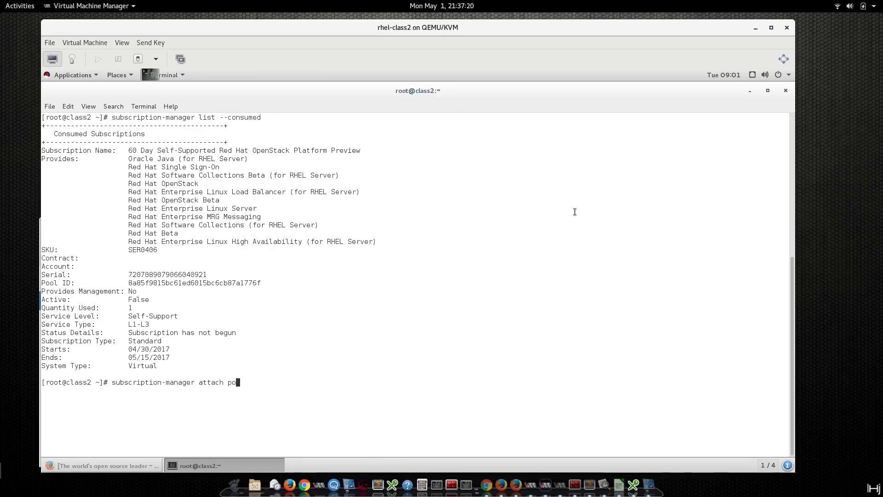
pyautogui.write('o')
pyautogui.press('BackSpace')
pyautogui.press('BackSpace')
pyautogui.press('BackSpace')
pyautogui.write('--pool')
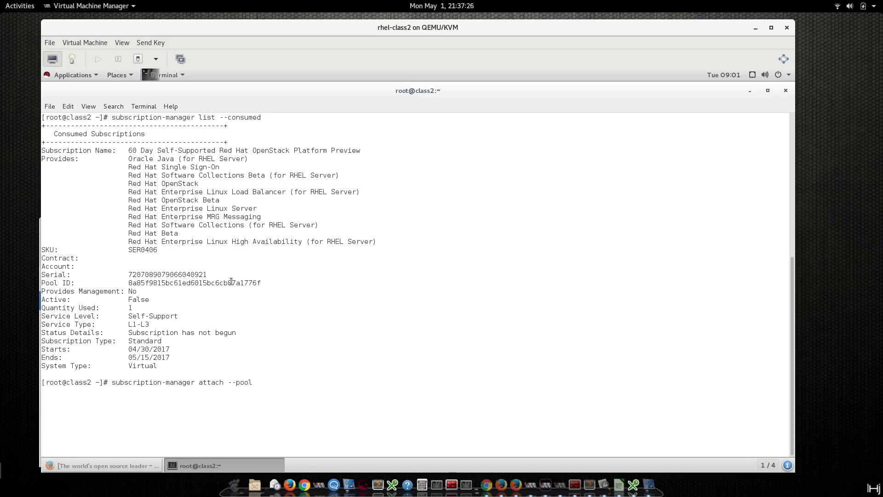
pyautogui.doubleClick(231, 282)
pyautogui.middleClick(408, 299)
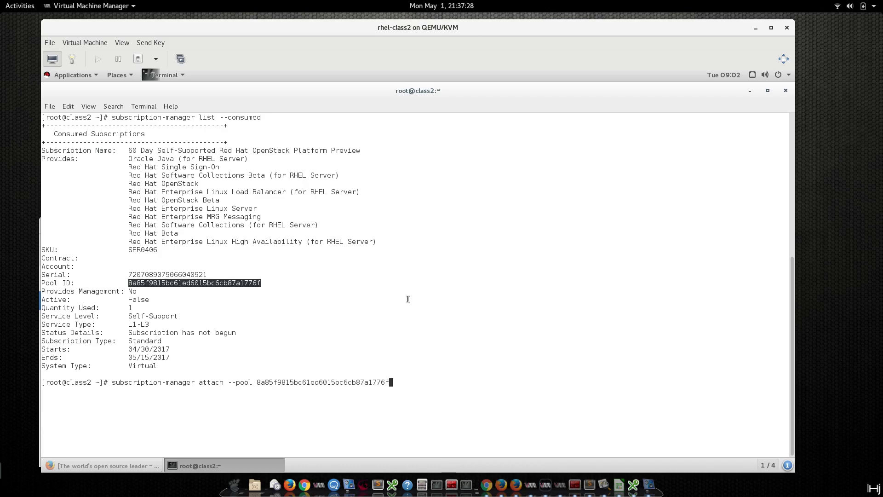
pyautogui.press('Return')
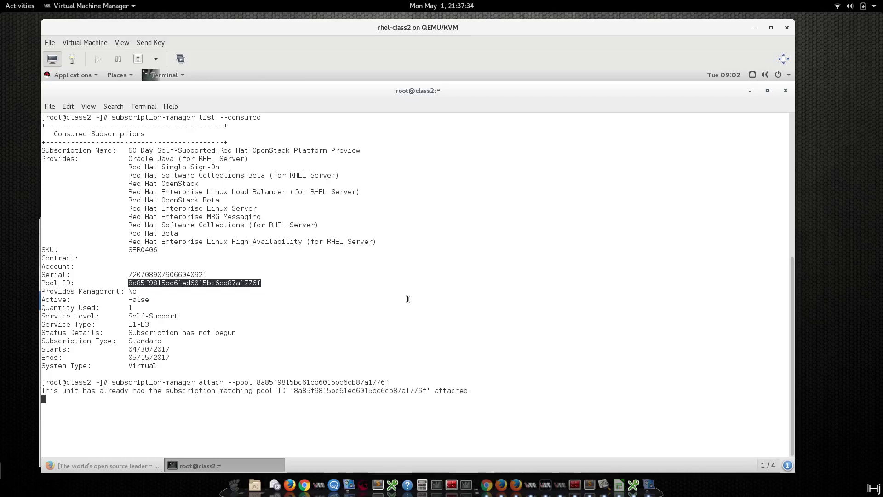
# Review the already-attached message, clear the screen, and begin typing subscription-manager repos --disable.
pyautogui.moveTo(108, 391); pyautogui.dragTo(269, 391)
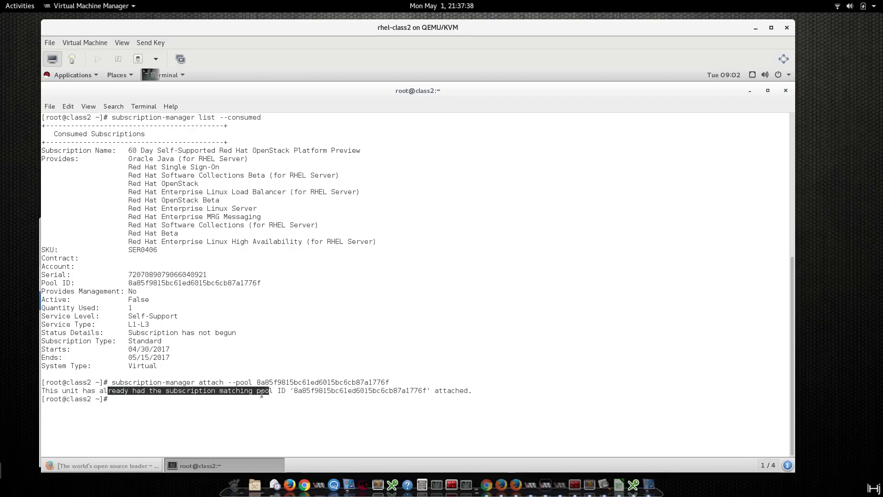
pyautogui.moveTo(63, 382); pyautogui.dragTo(113, 392)
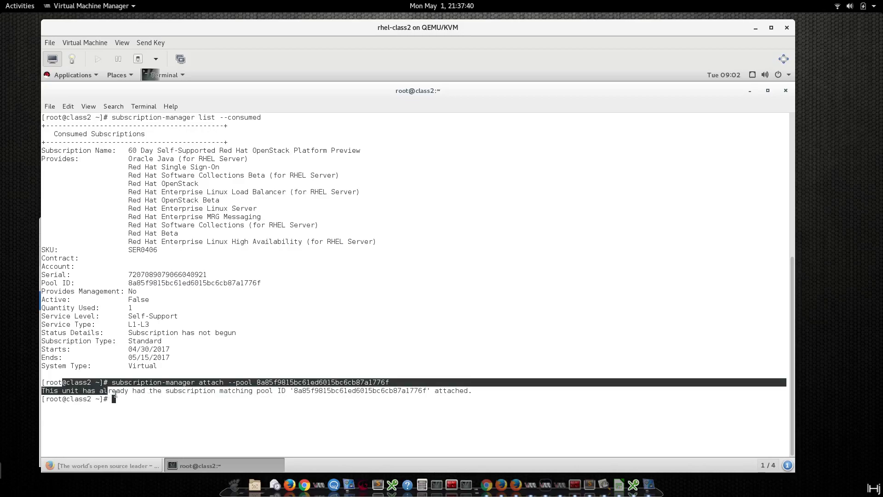
pyautogui.click(115, 393)
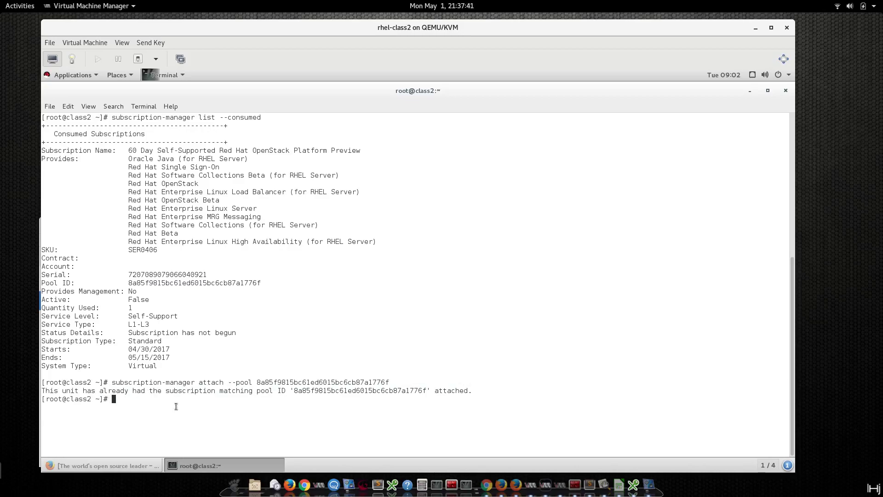
pyautogui.hotkey('ctrl', 'l')
pyautogui.write('subscription-manager')
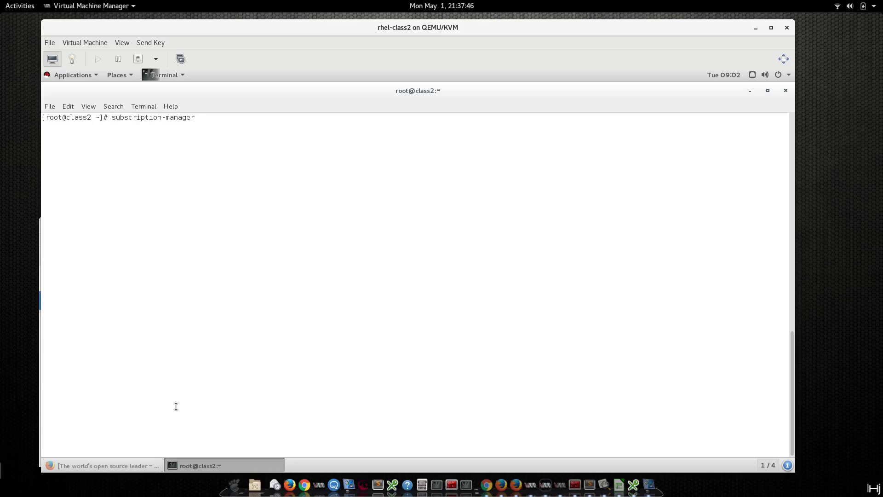
pyautogui.write(' repos --disable')
# Run subscription-manager repos --disable=* to disable all guest repositories.
pyautogui.press('BackSpace')
pyautogui.write('=*')
pyautogui.press('Return')
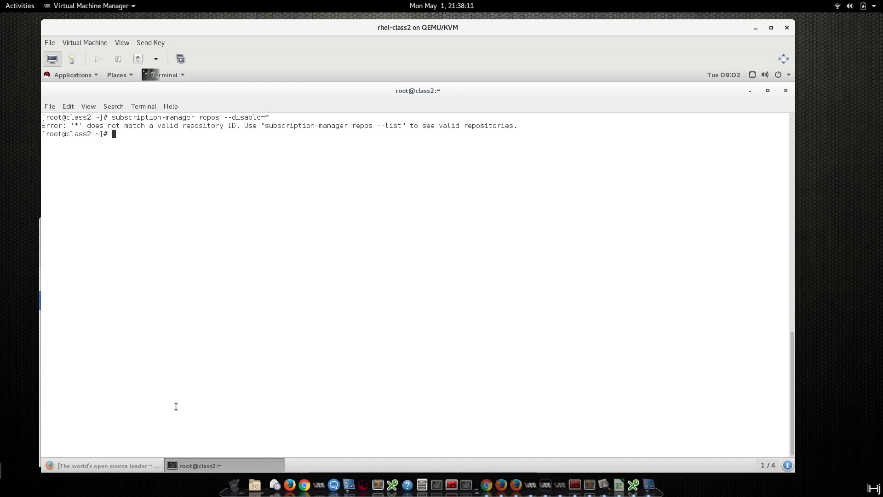
# Display /etc/yum.repos.d/redhat.repo, noting its auto-generated warning and yum repolist suggestion.
pyautogui.write('cst')
pyautogui.press('Left')
pyautogui.press('Left')
pyautogui.press('BackSpace')
pyautogui.write('a')
pyautogui.press('End')
pyautogui.write('/etc/yum')
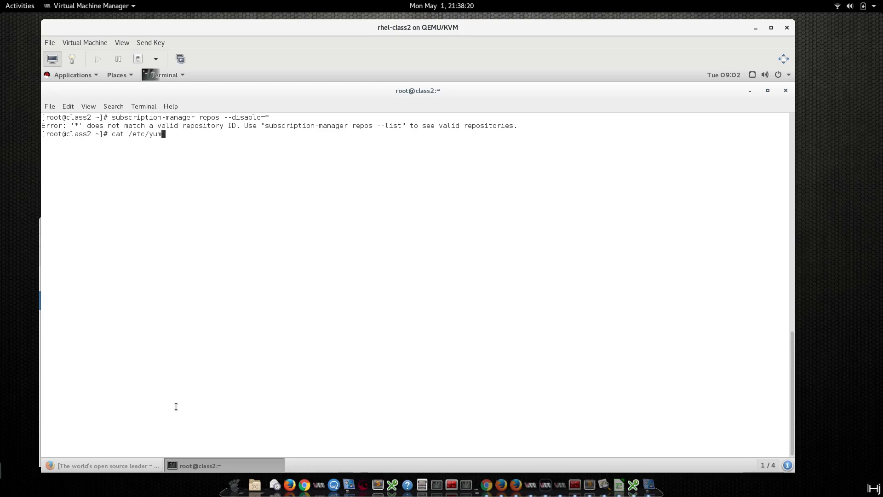
pyautogui.write('.r')
pyautogui.press('Tab')
pyautogui.write('r')
pyautogui.press('Tab')
pyautogui.press('Return')
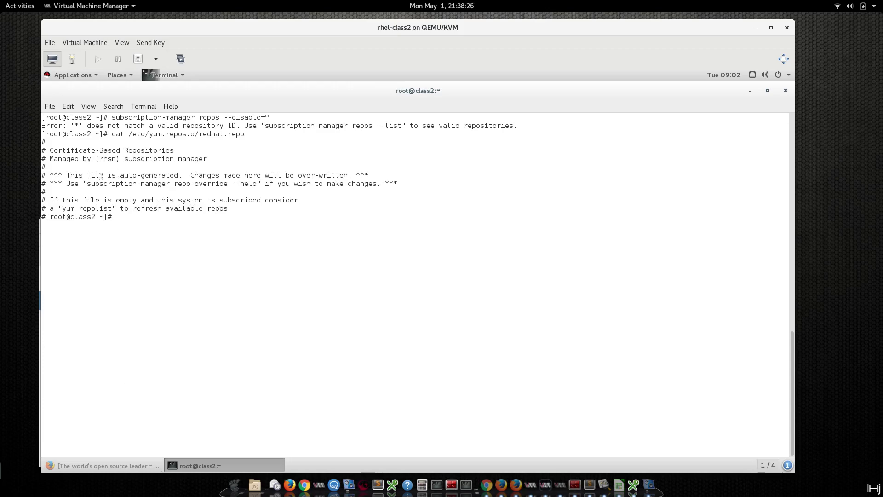
pyautogui.moveTo(120, 176); pyautogui.dragTo(221, 174)
pyautogui.click(221, 174)
pyautogui.moveTo(63, 207); pyautogui.dragTo(111, 209)
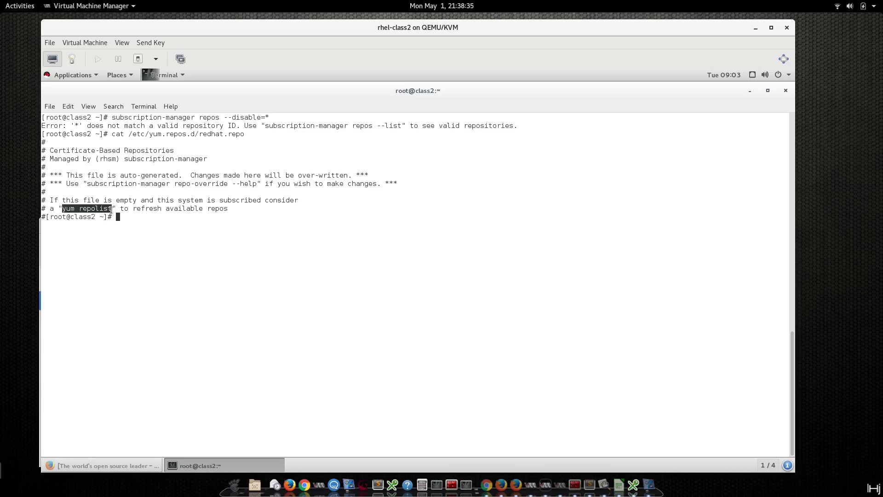
pyautogui.click(264, 228)
# Rerun the disable-all command from history, then restart the guest with systemctl reboot.
pyautogui.press('Up')
pyautogui.press('Up')
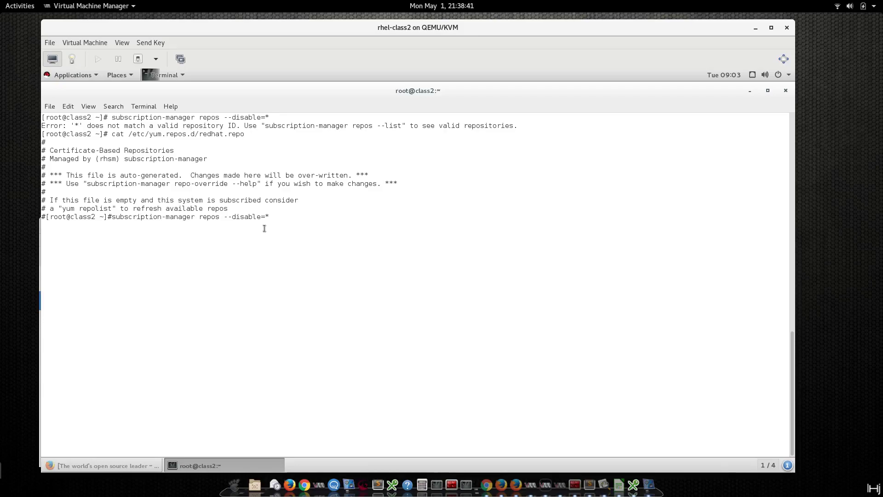
pyautogui.press('Return')
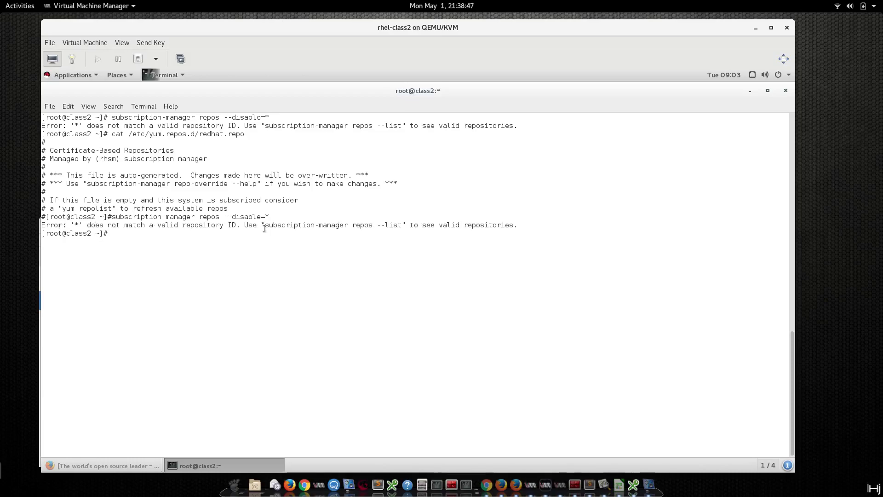
pyautogui.write('systemctl reboot')
pyautogui.press('Return')
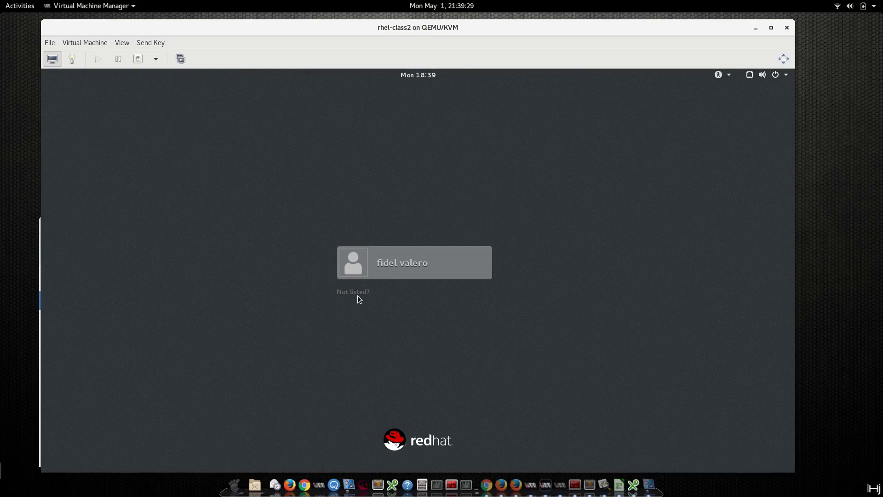
# Sign in to the guest as root via 'Not listed?' and open a terminal from the desktop.
pyautogui.click(357, 294)
pyautogui.write('root')
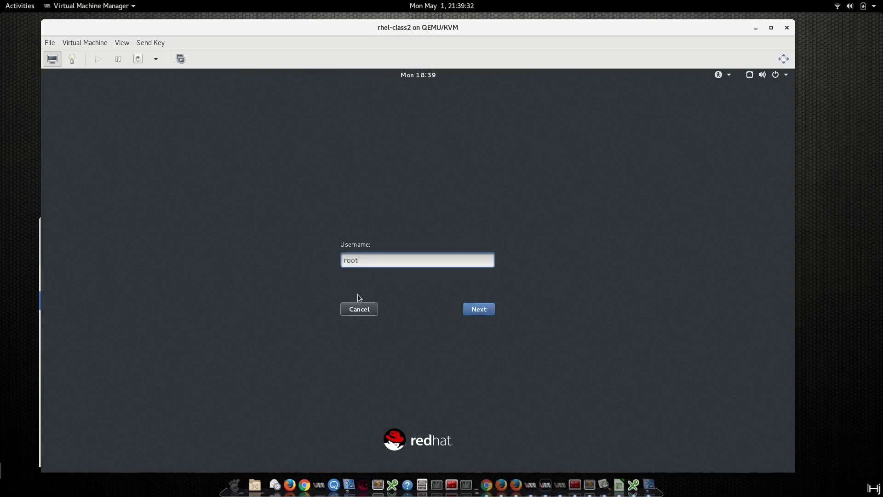
pyautogui.press('Return')
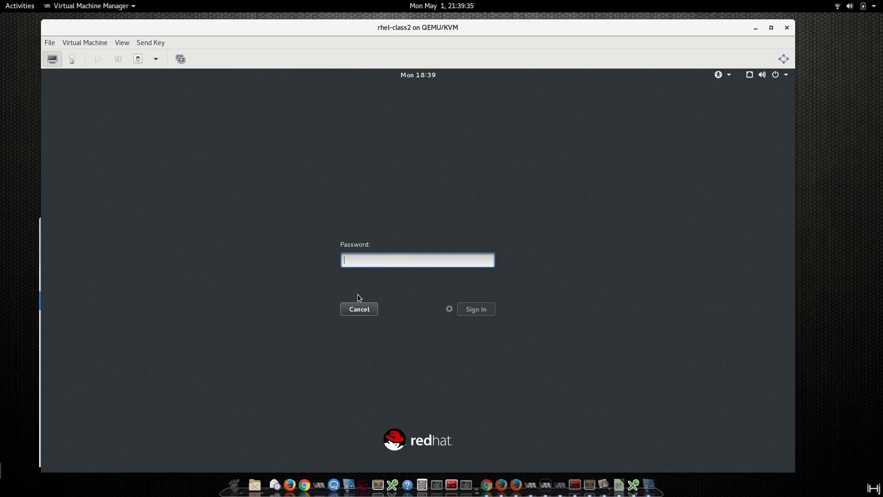
pyautogui.write('********')
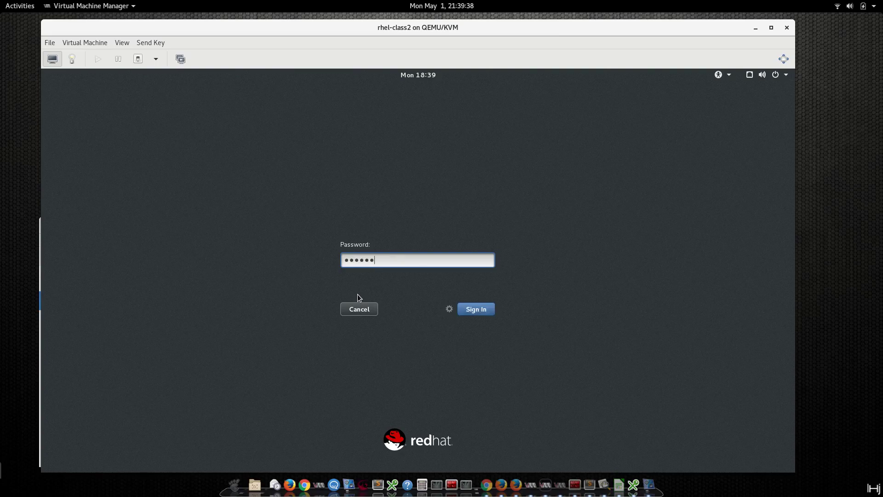
pyautogui.press('Return')
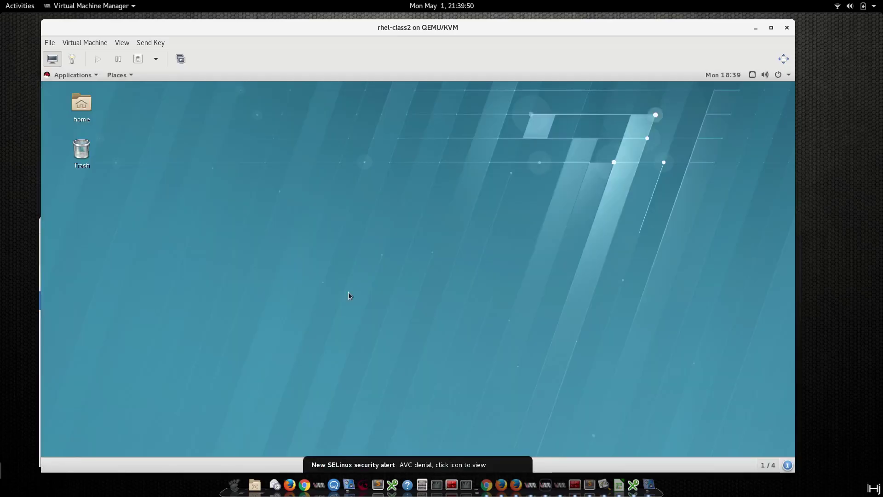
pyautogui.rightClick(440, 152)
pyautogui.click(477, 179)
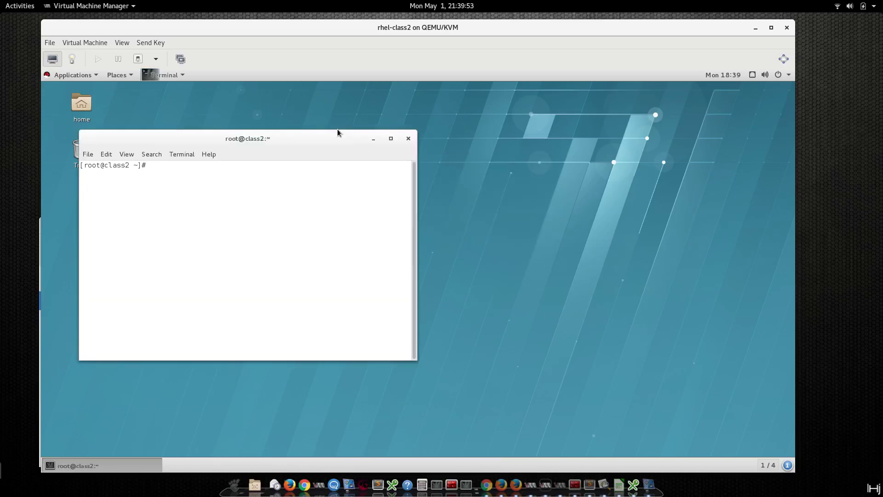
# Maximize the terminal and rerun 'subscription-manager repos --disable=*' to disable every repository.
pyautogui.doubleClick(338, 130)
pyautogui.write('systemctl reboot')
pyautogui.press('Up')
pyautogui.press('Return')
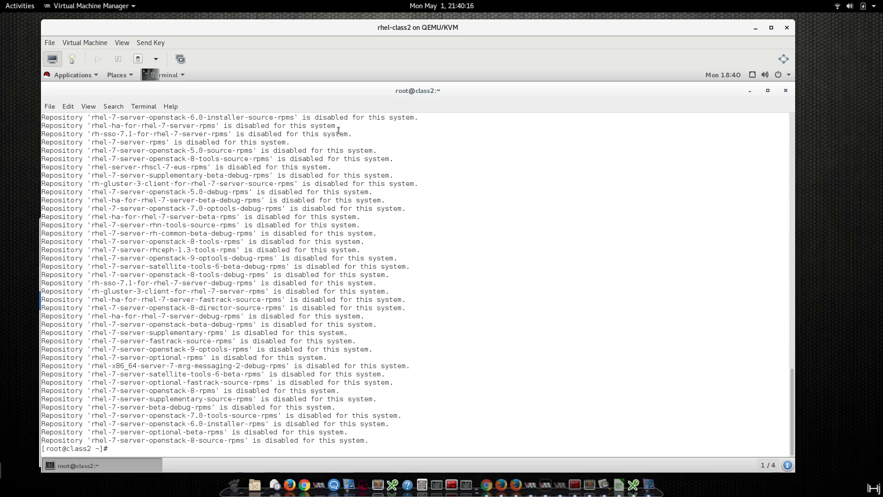
# Recall the cat redhat.repo command from history and display the file on a cleared screen.
pyautogui.hotkey('ctrl', 'r')
pyautogui.write('cat')
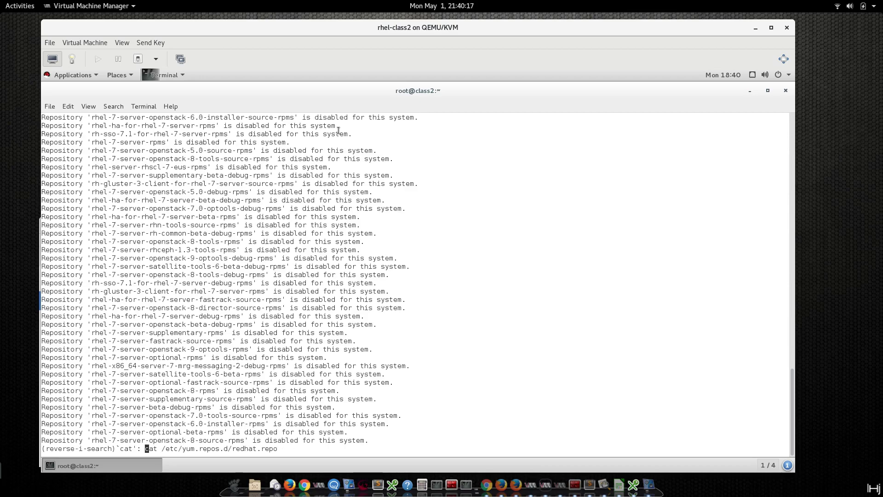
pyautogui.press('Escape')
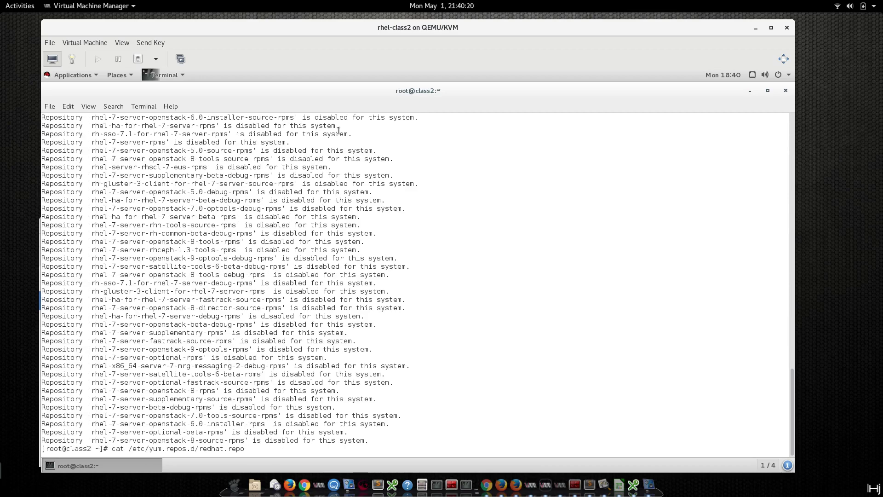
pyautogui.hotkey('ctrl', 'l')
pyautogui.press('Return')
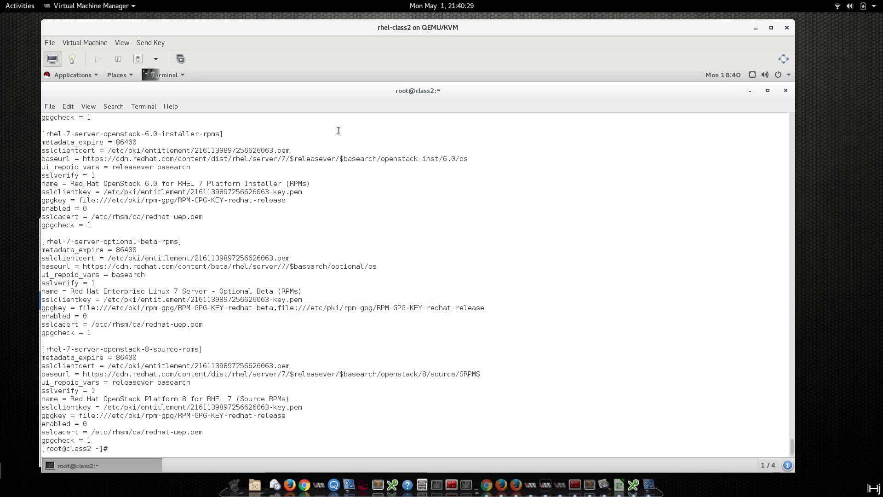
# Scroll up through redhat.repo, highlighting a rhel-7-server header and its enabled = 0 value.
pyautogui.scroll(3, 338, 130)
pyautogui.scroll(10, 125, 232)
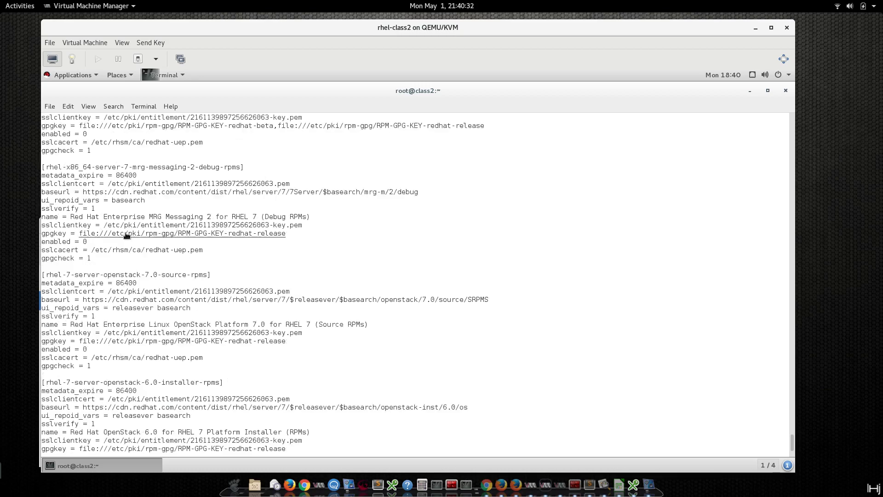
pyautogui.scroll(5, 127, 235)
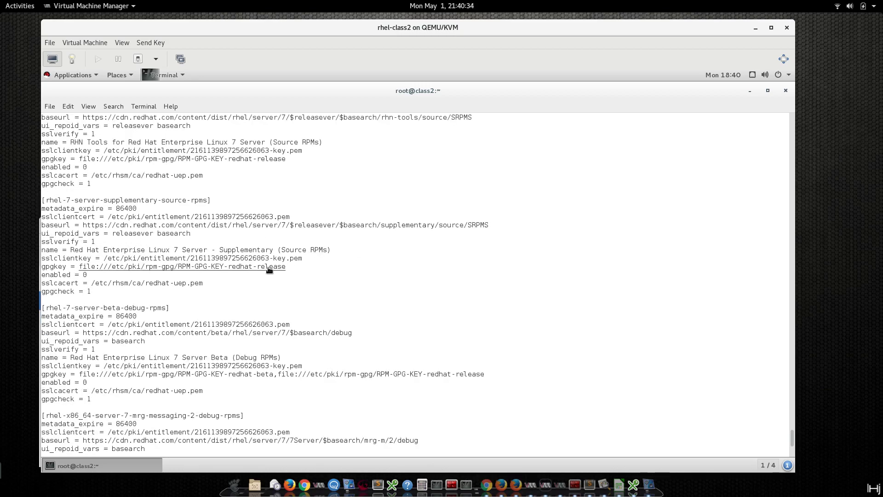
pyautogui.scroll(3, 269, 269)
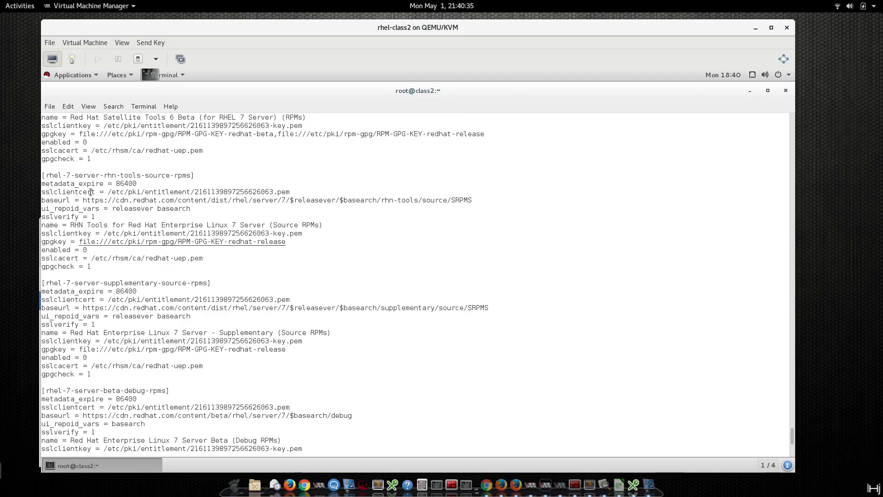
pyautogui.moveTo(45, 175); pyautogui.dragTo(100, 175)
pyautogui.scroll(8, 99, 279)
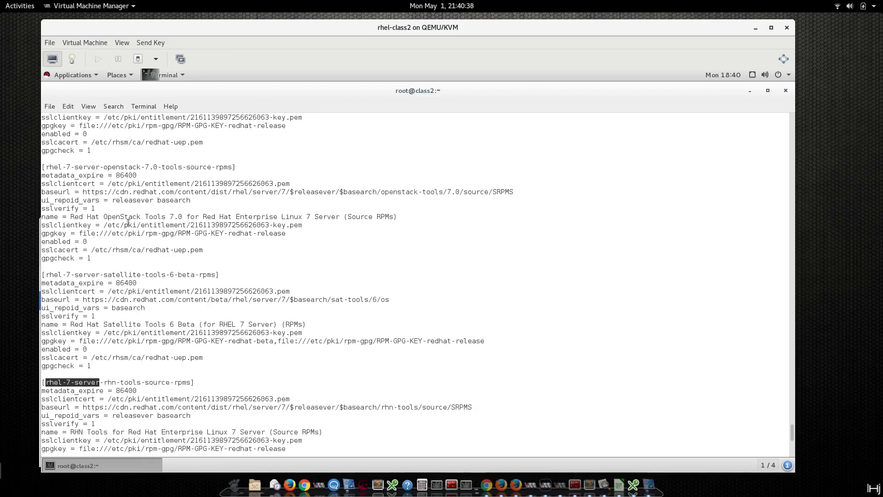
pyautogui.scroll(10, 110, 278)
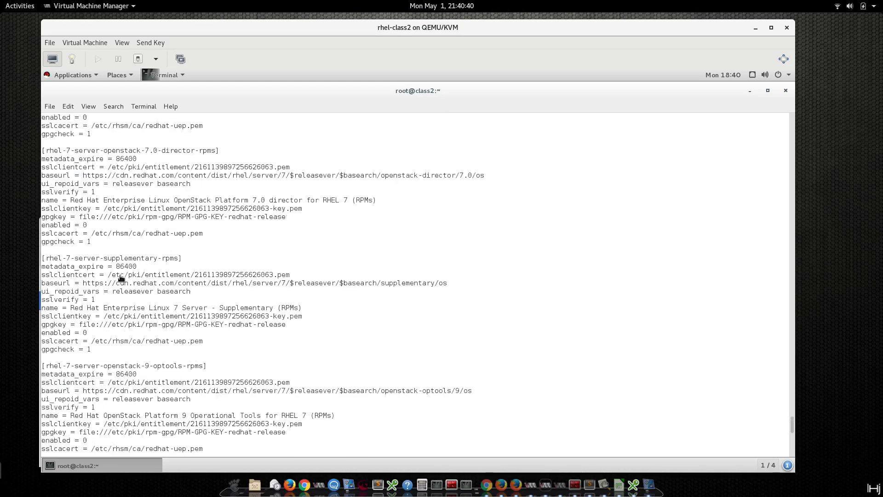
pyautogui.scroll(10, 121, 278)
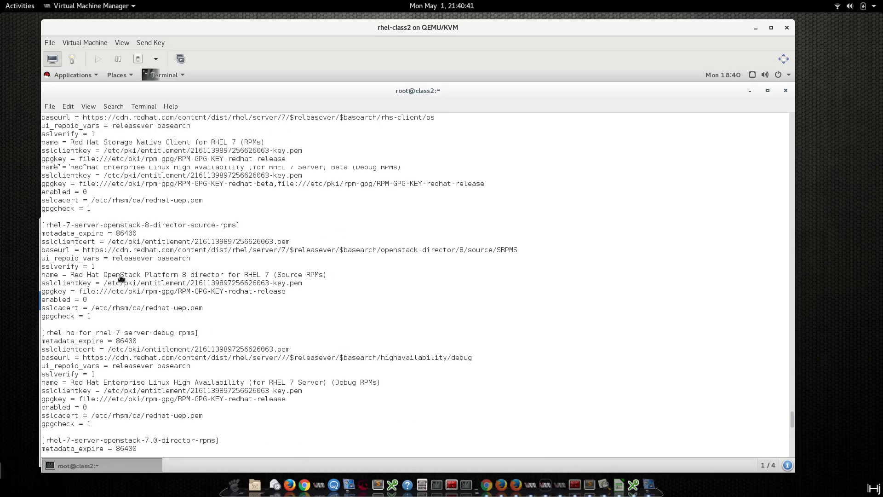
pyautogui.scroll(5, 121, 278)
pyautogui.scroll(10, 121, 276)
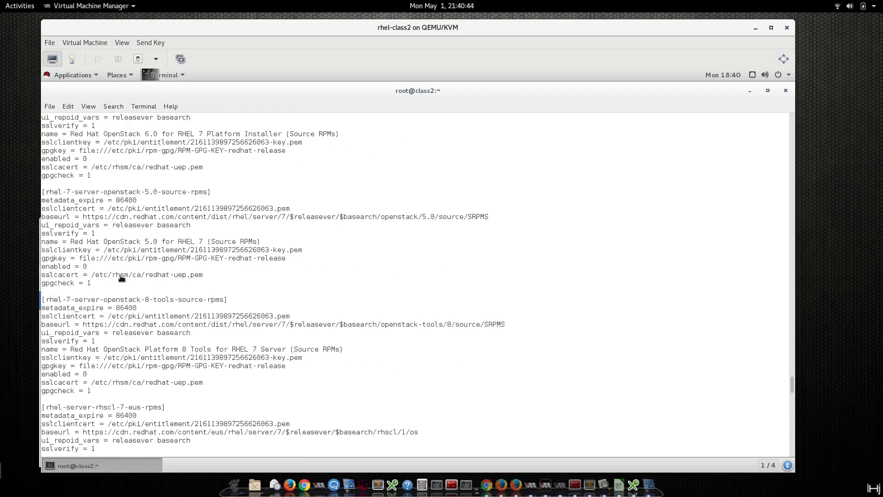
pyautogui.scroll(5, 121, 277)
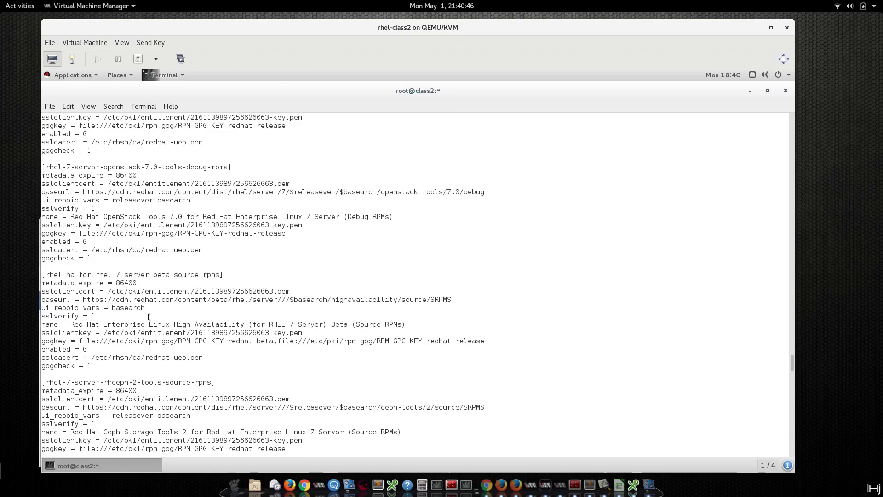
pyautogui.moveTo(83, 241); pyautogui.dragTo(90, 244)
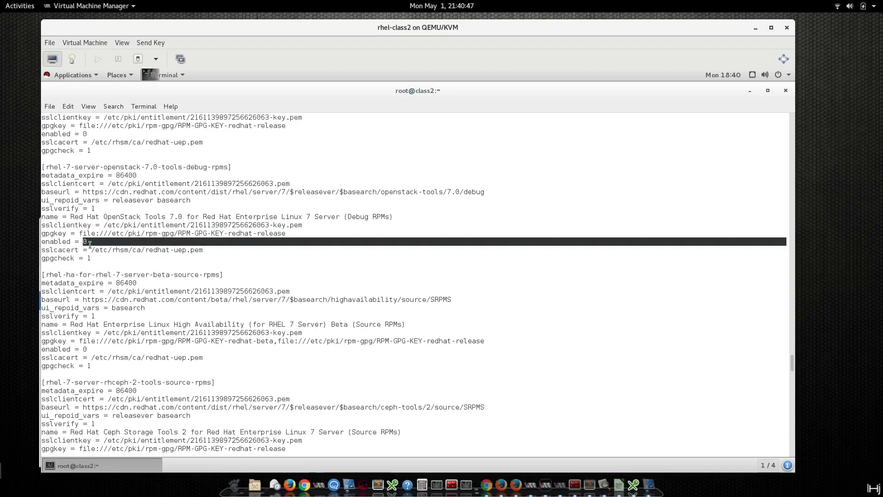
pyautogui.click(47, 244)
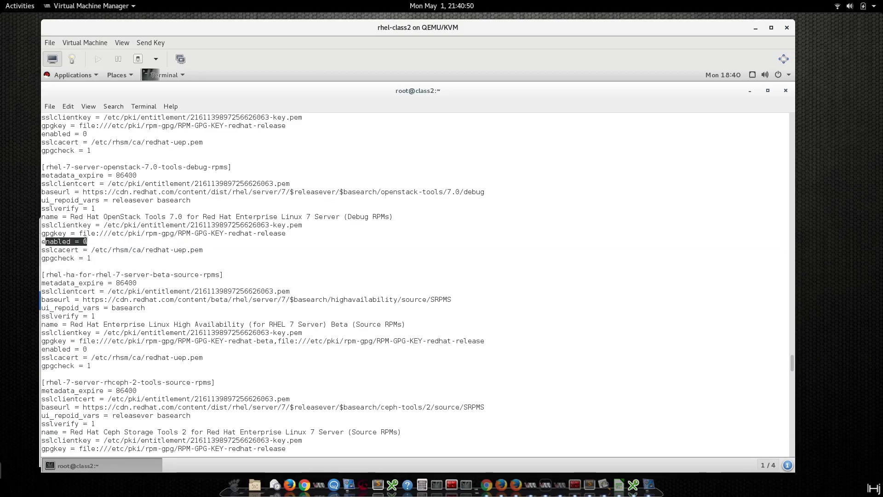
# Scroll further up to the 'Repository ... is disabled' lines.
pyautogui.scroll(5, 69, 244)
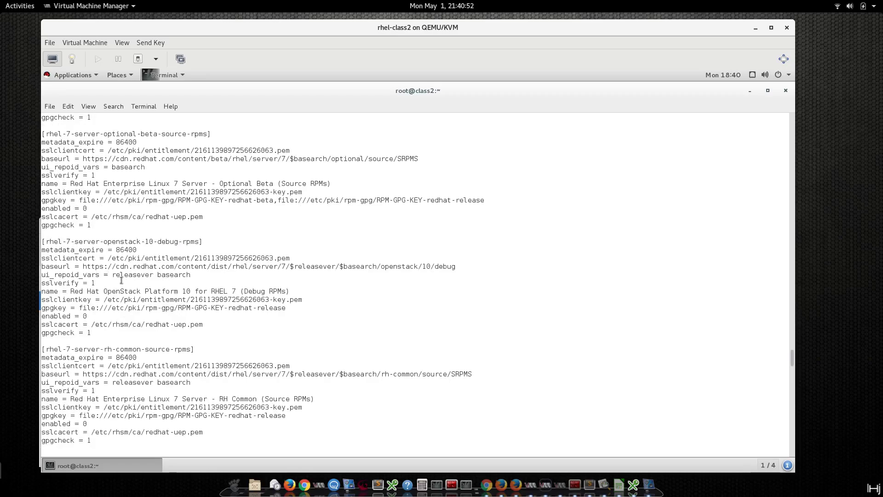
pyautogui.scroll(10, 121, 280)
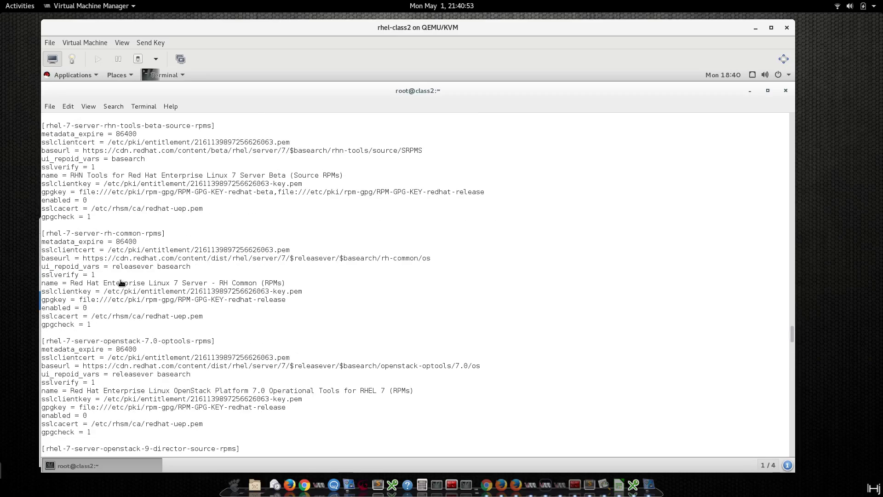
pyautogui.scroll(10, 121, 282)
pyautogui.scroll(10, 122, 281)
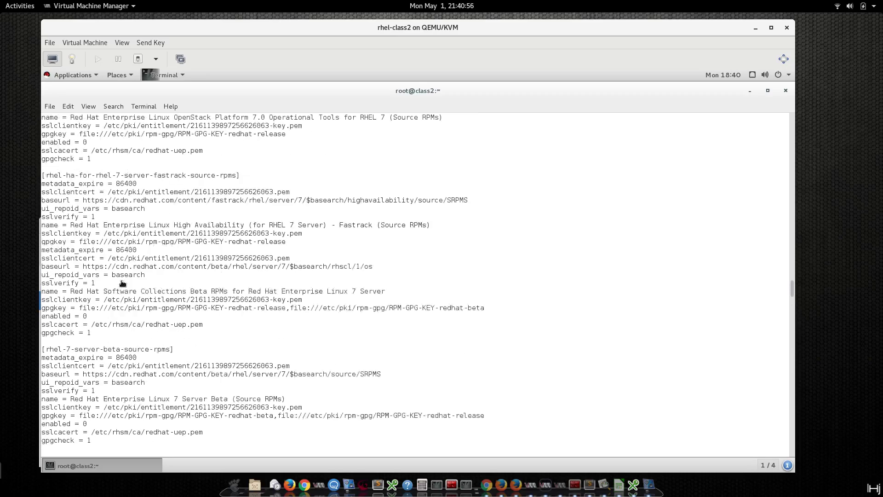
pyautogui.scroll(10, 122, 283)
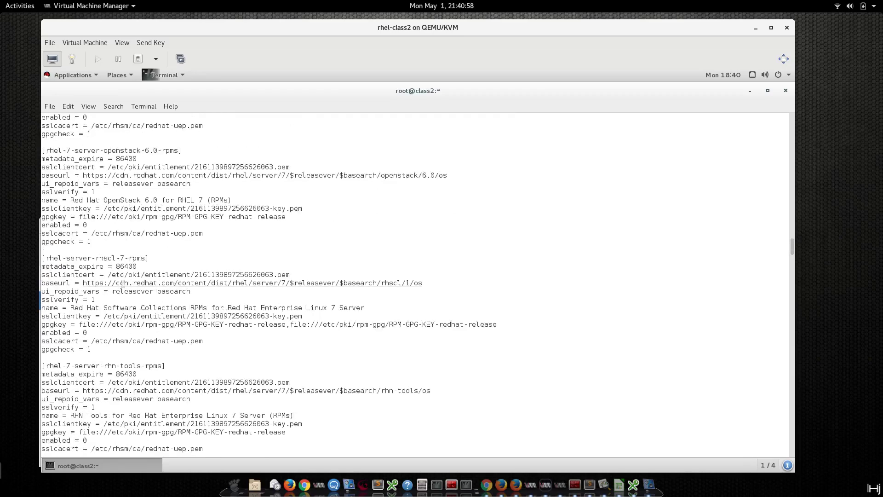
pyautogui.scroll(10, 123, 284)
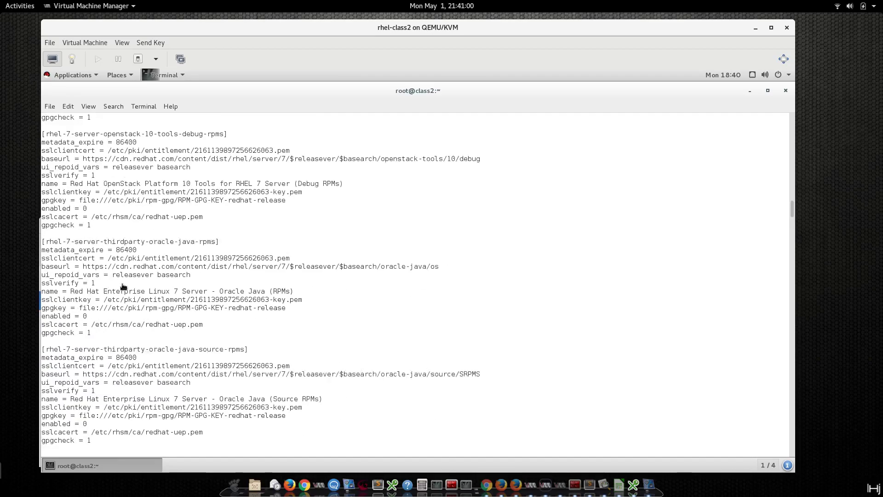
pyautogui.scroll(10, 123, 286)
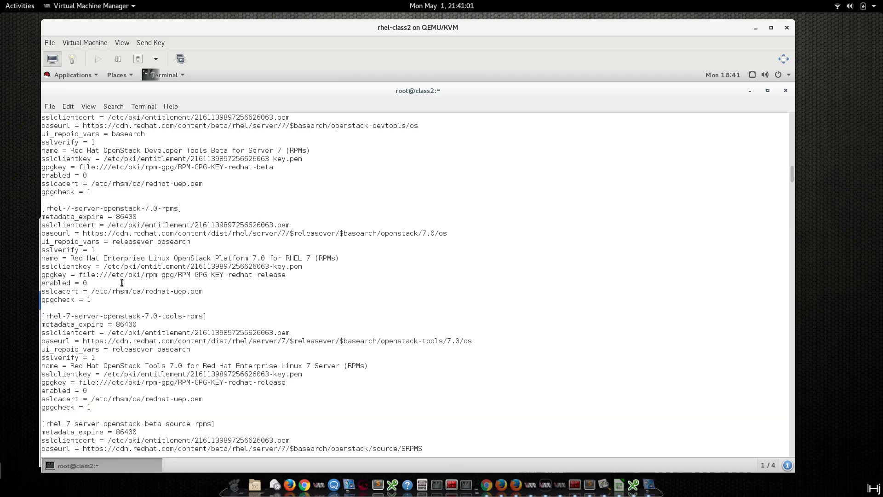
pyautogui.scroll(10, 122, 282)
pyautogui.scroll(10, 114, 275)
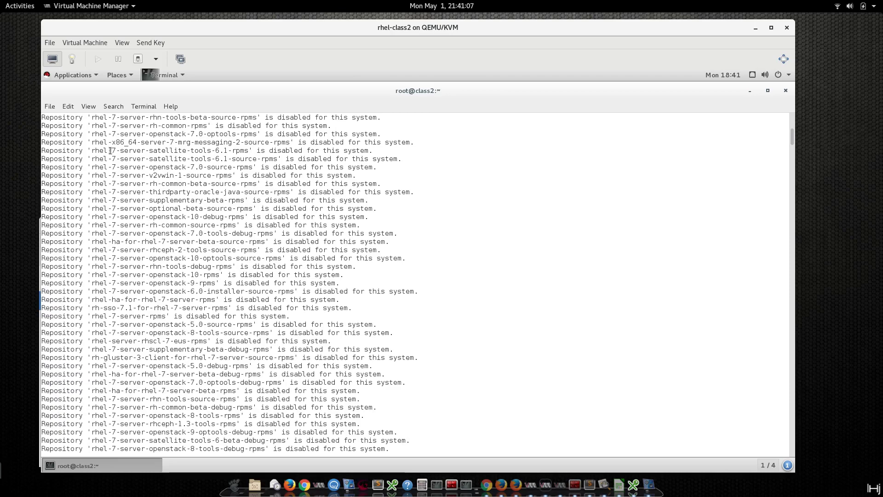
# Copy the repository name rhel-7-server-rpms from the terminal output.
pyautogui.moveTo(91, 316); pyautogui.dragTo(164, 316)
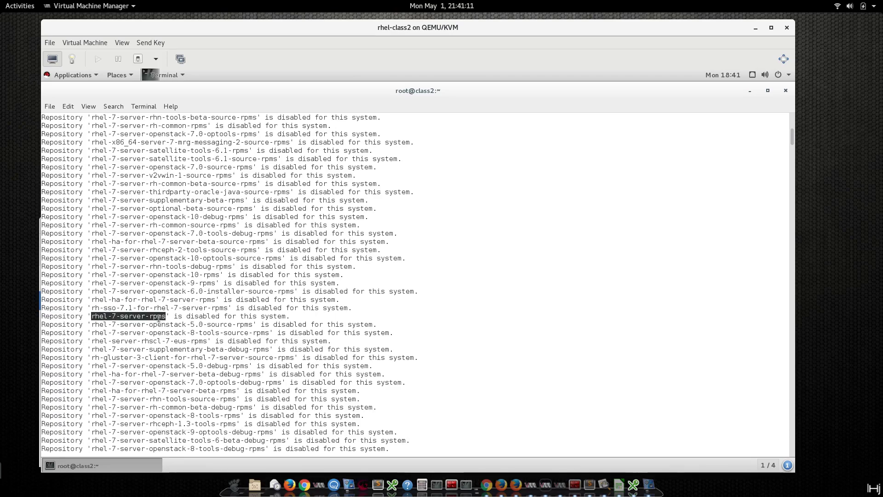
pyautogui.rightClick(158, 317)
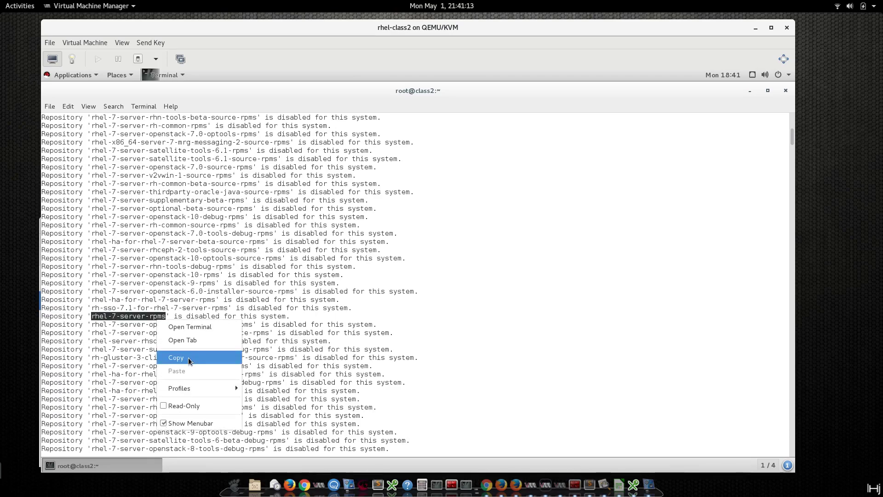
pyautogui.click(188, 357)
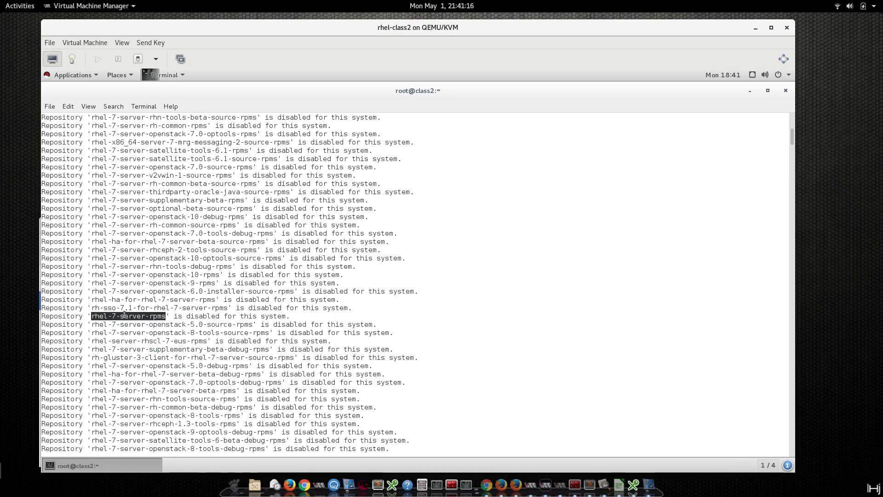
pyautogui.click(193, 316)
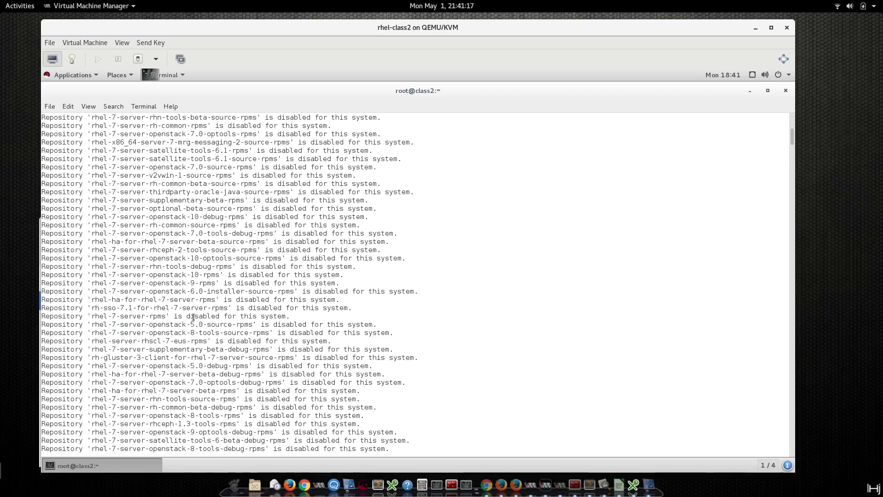
# Clear the terminal and run yum repolist, showing only the OS repo with 4,751 packages.
pyautogui.press('Return')
pyautogui.press('Return')
pyautogui.press('Return')
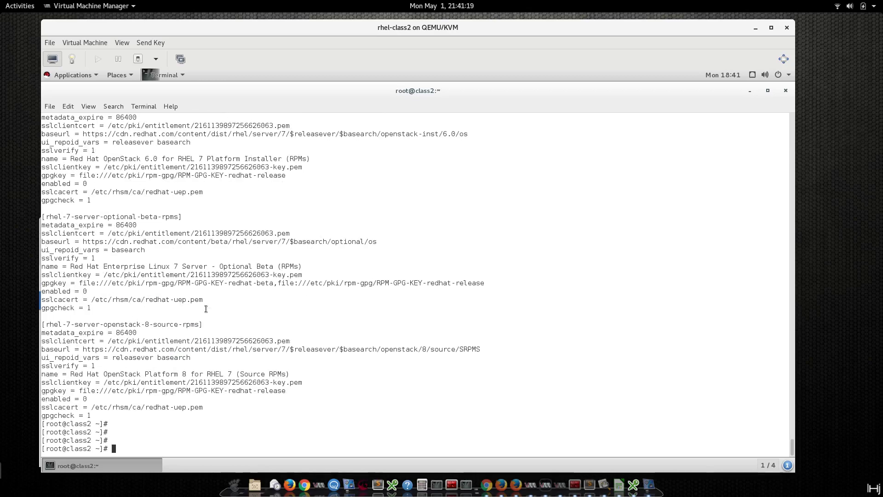
pyautogui.hotkey('ctrl', 'l')
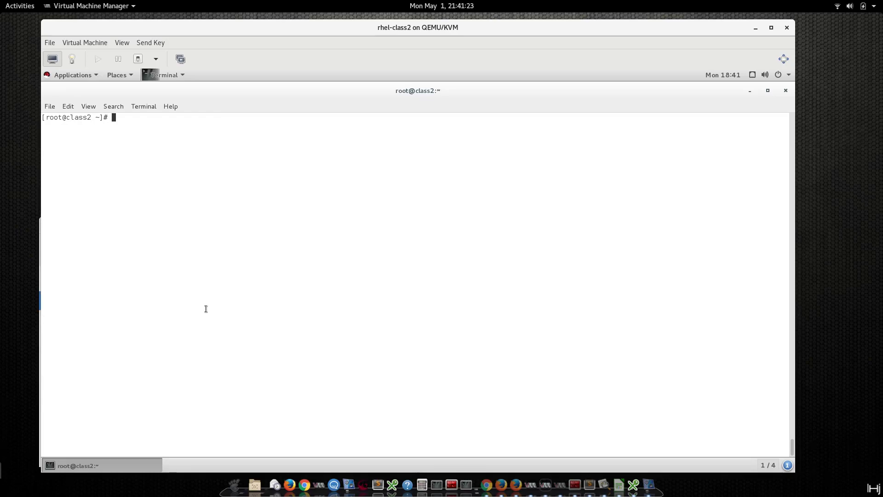
pyautogui.write('yum repolist')
pyautogui.press('Return')
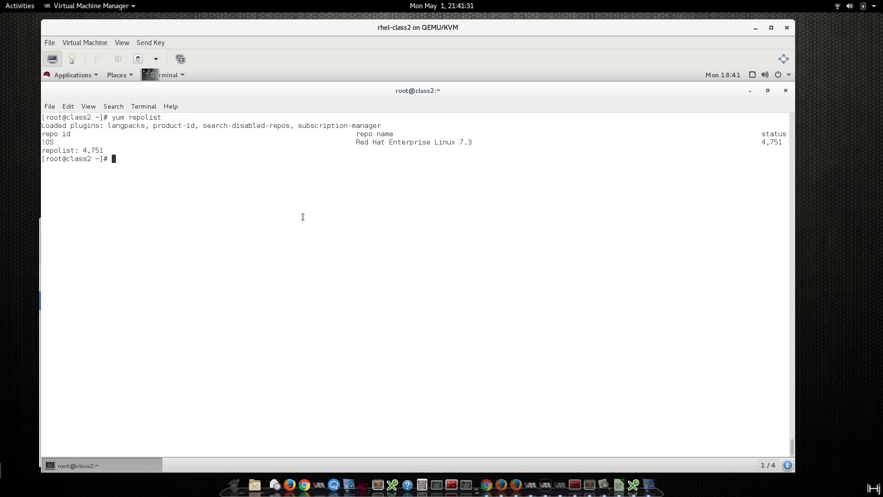
pyautogui.moveTo(363, 143); pyautogui.dragTo(418, 143)
pyautogui.click(426, 210)
# Run 'subscription-manager repos --enable rhel-7-server-rpms' using the pasted repository name.
pyautogui.write('subscription-manager repos ')
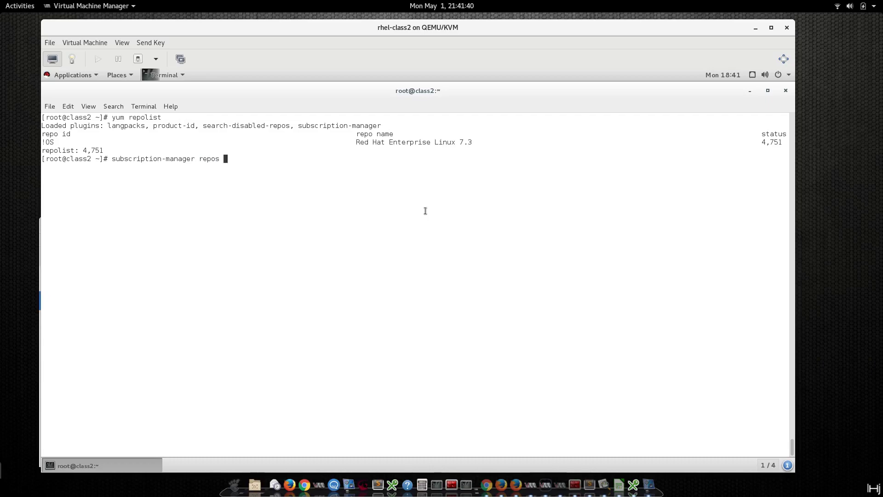
pyautogui.write('--enable')
pyautogui.middleClick(426, 212)
pyautogui.press('BackSpace')
pyautogui.press('BackSpace')
pyautogui.press('BackSpace')
pyautogui.press('BackSpace')
pyautogui.press('BackSpace')
pyautogui.press('BackSpace')
pyautogui.press('BackSpace')
pyautogui.press('BackSpace')
pyautogui.press('BackSpace')
pyautogui.press('BackSpace')
pyautogui.press('BackSpace')
pyautogui.press('BackSpace')
pyautogui.press('BackSpace')
pyautogui.middleClick(412, 206)
pyautogui.press('BackSpace')
pyautogui.press('Return')
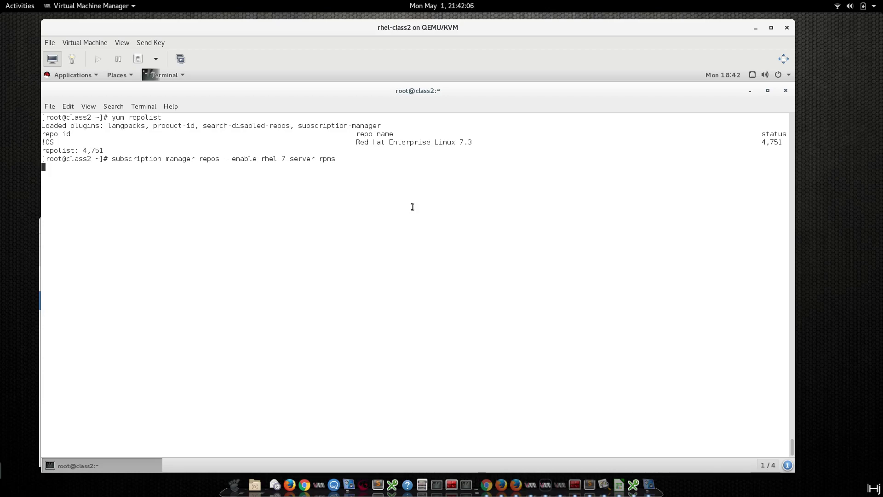
# Enlarge the terminal text and rerun yum repolist, following the rhel-7-server-rpms metadata download.
pyautogui.hotkey('ctrl', '+')
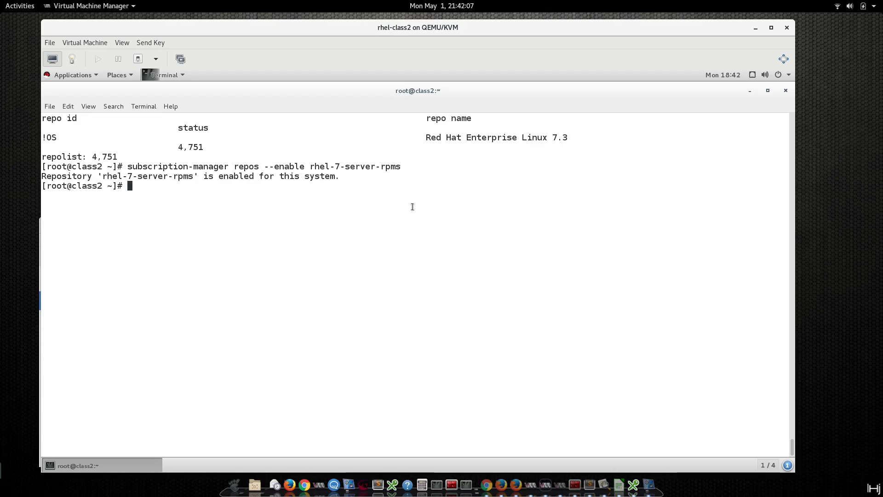
pyautogui.write('yum repolist')
pyautogui.press('Return')
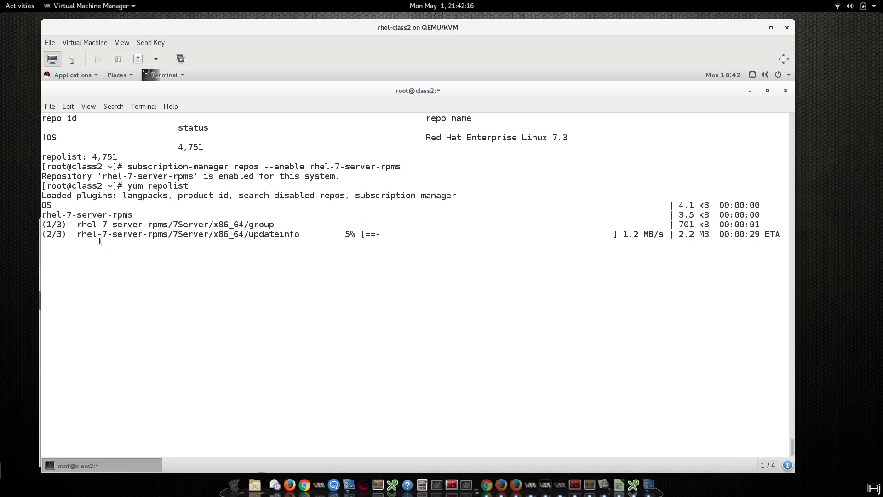
pyautogui.moveTo(72, 214); pyautogui.dragTo(133, 220)
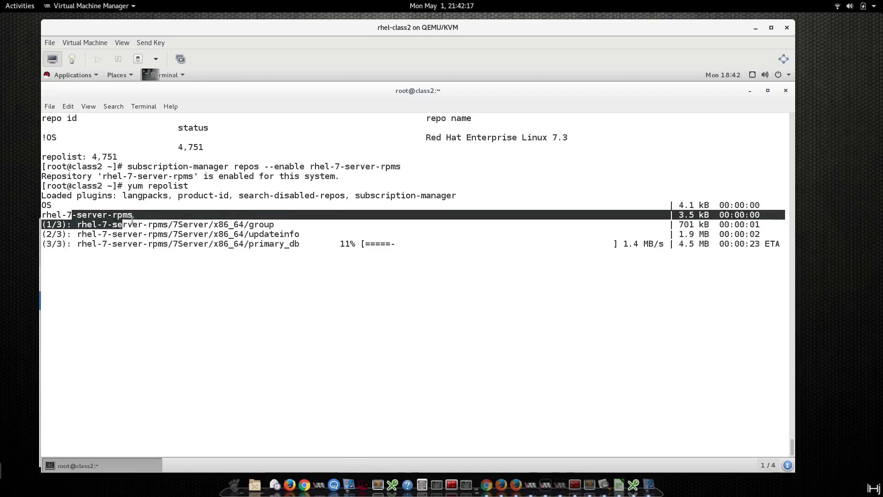
pyautogui.click(207, 214)
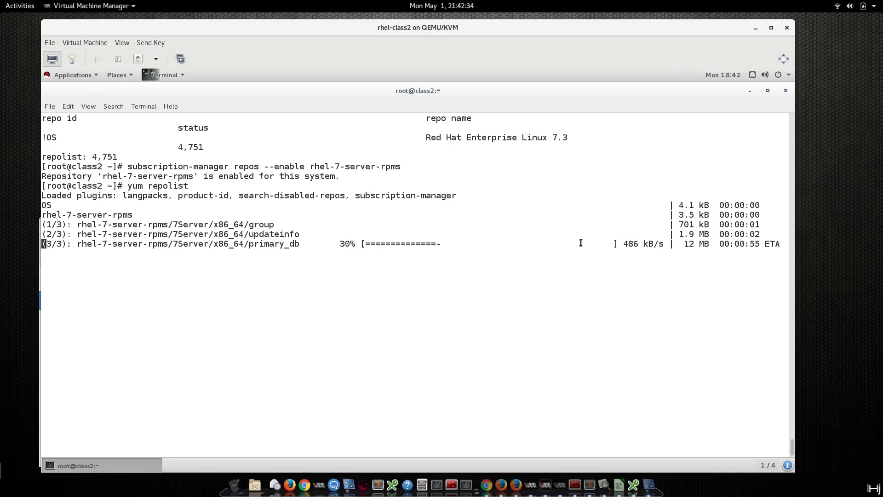
pyautogui.moveTo(684, 243); pyautogui.dragTo(695, 243)
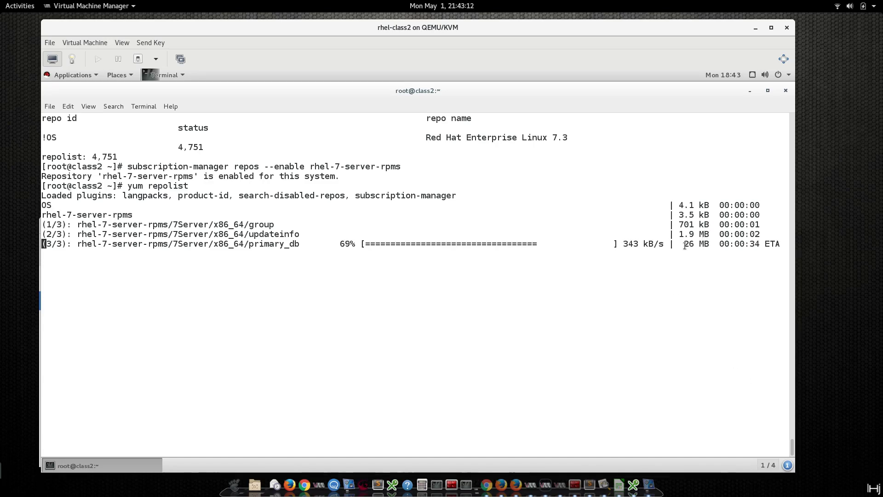
pyautogui.doubleClick(271, 249)
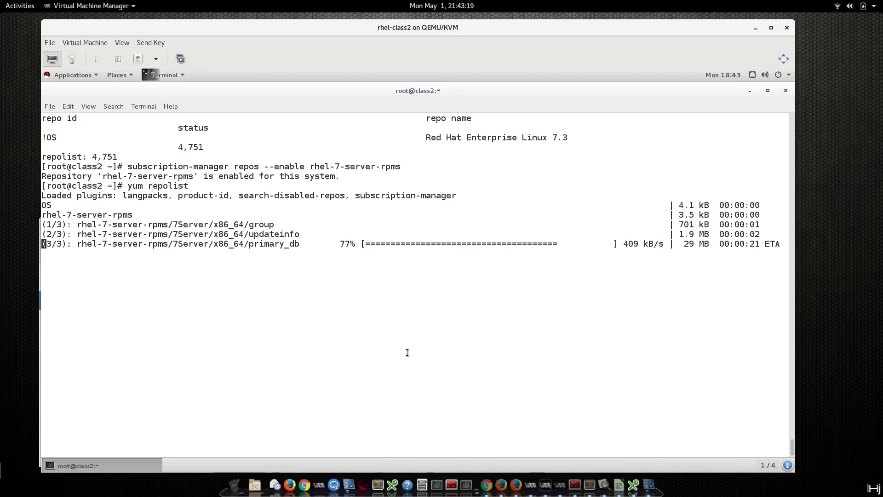
# Close the Red Hat OpenStack and Enterprise Linux download tabs, archive the evaluation email, and close Firefox.
pyautogui.click(513, 485)
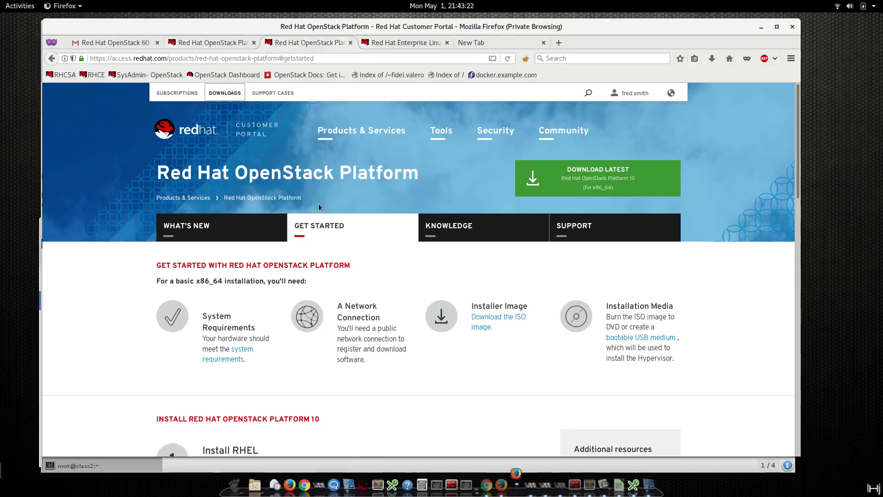
pyautogui.click(351, 44)
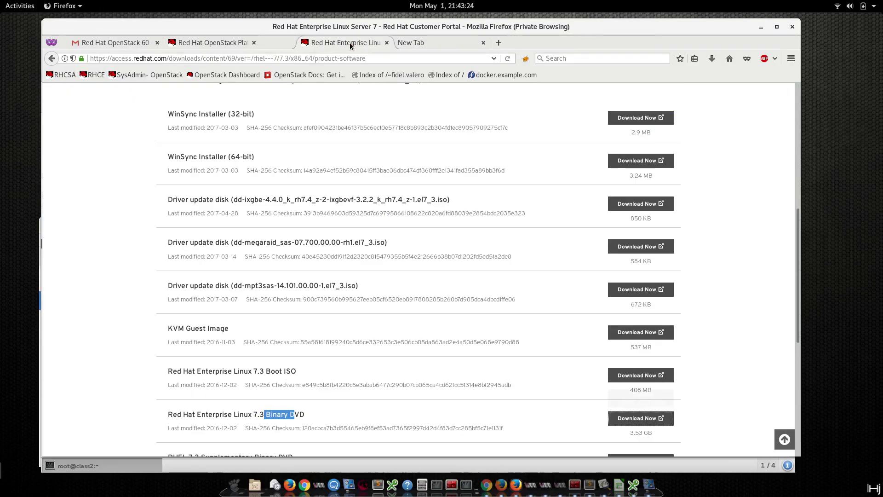
pyautogui.middleClick(351, 43)
pyautogui.middleClick(350, 43)
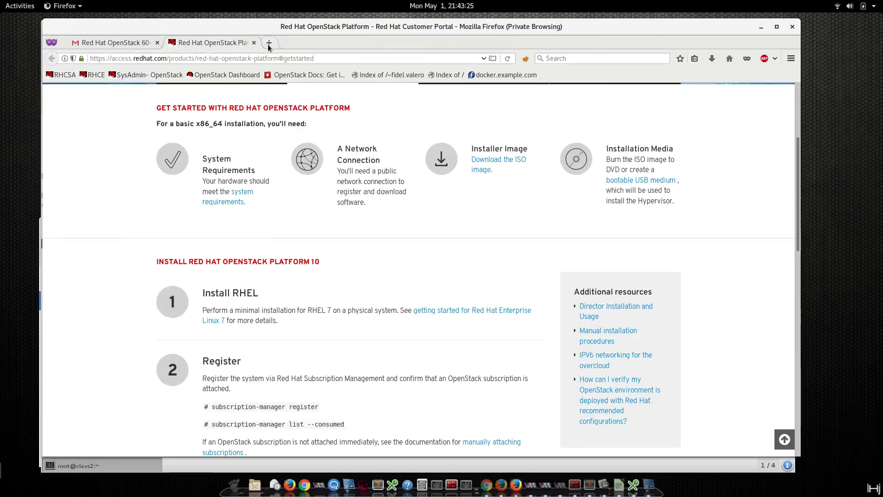
pyautogui.click(254, 42)
pyautogui.press('e')
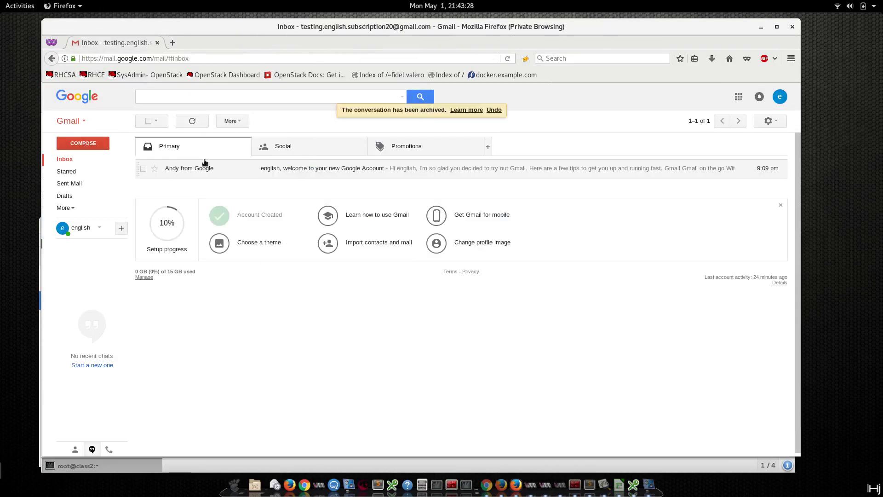
pyautogui.click(156, 43)
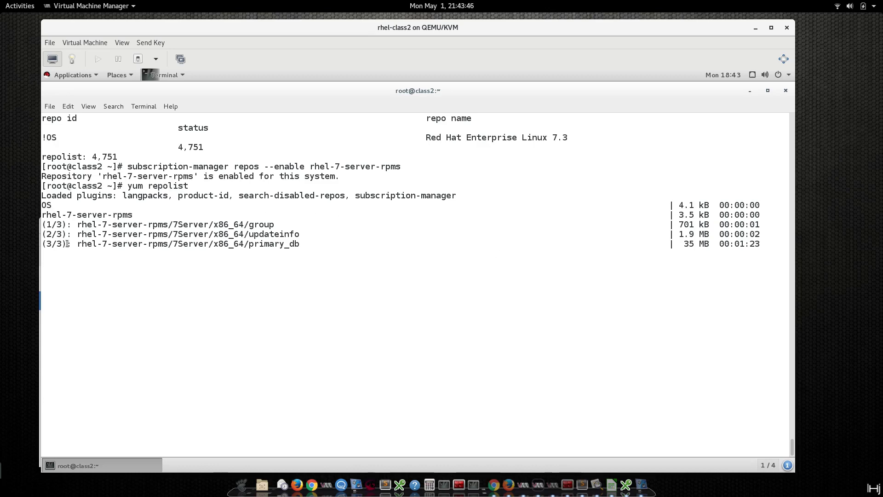
# Run yum list kernel, showing installed 3.10.0-514.el7 and available 3.10.0-514.16.1.el7.
pyautogui.write('y')
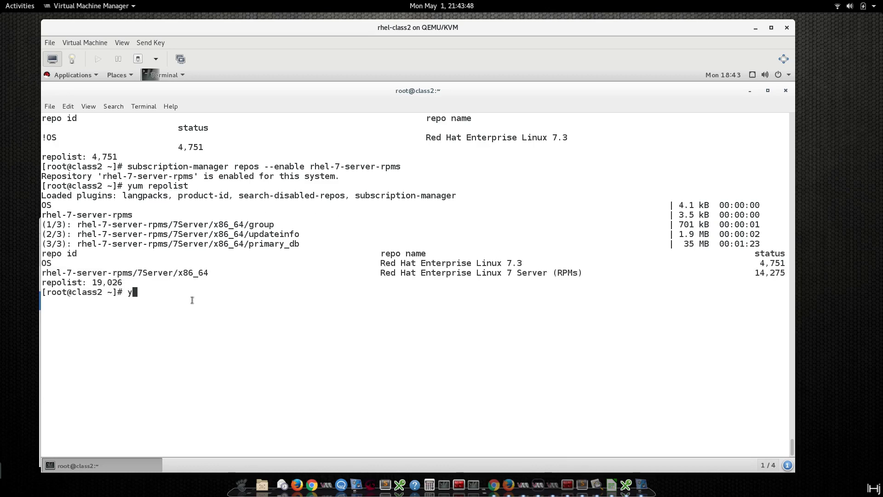
pyautogui.write('um  list kernel')
pyautogui.press('Return')
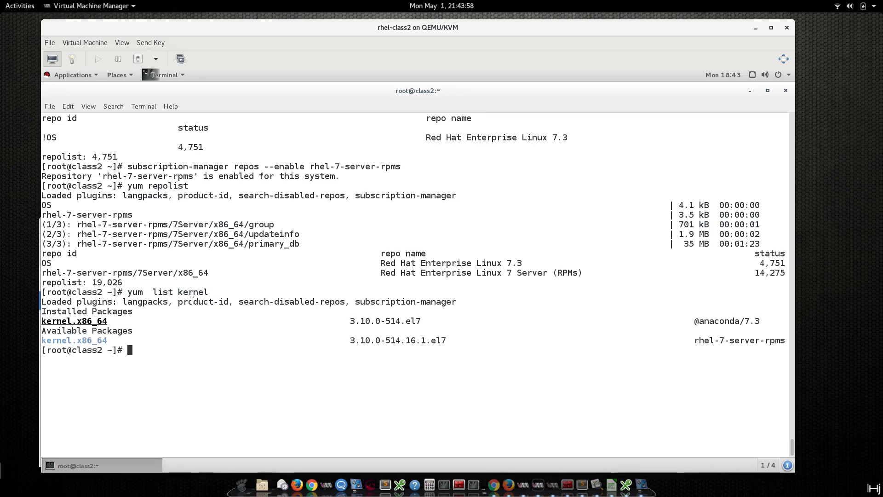
pyautogui.press('Return')
pyautogui.press('Return')
pyautogui.press('Return')
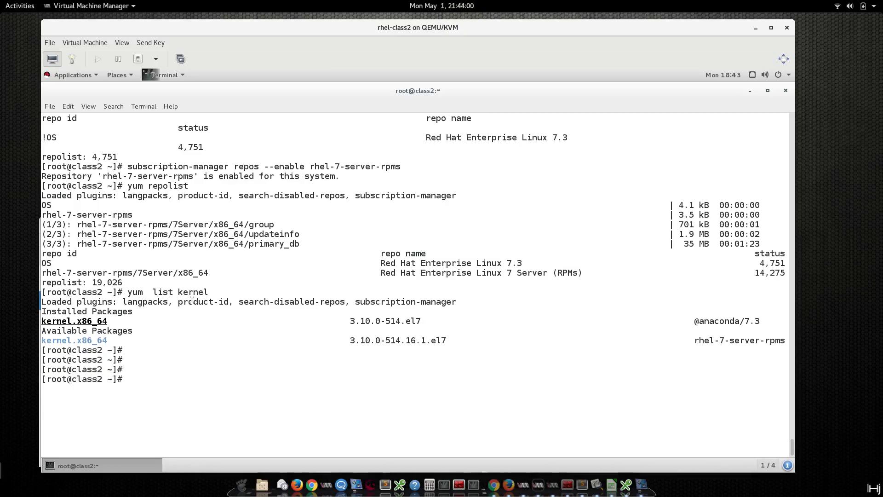